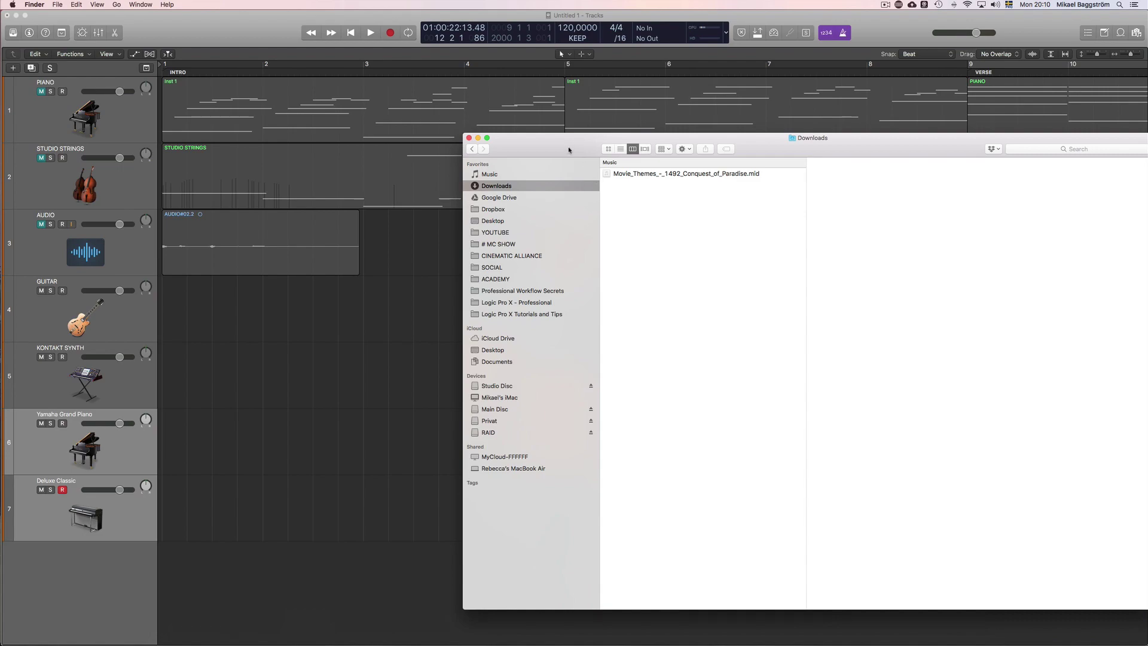
# Import Movie_Themes_-_1492_Conquest_of_Paradise.mid from Downloads as new tracks below Deluxe Classic and look through the imported regions.
pyautogui.moveTo(568, 150); pyautogui.dragTo(556, 163)
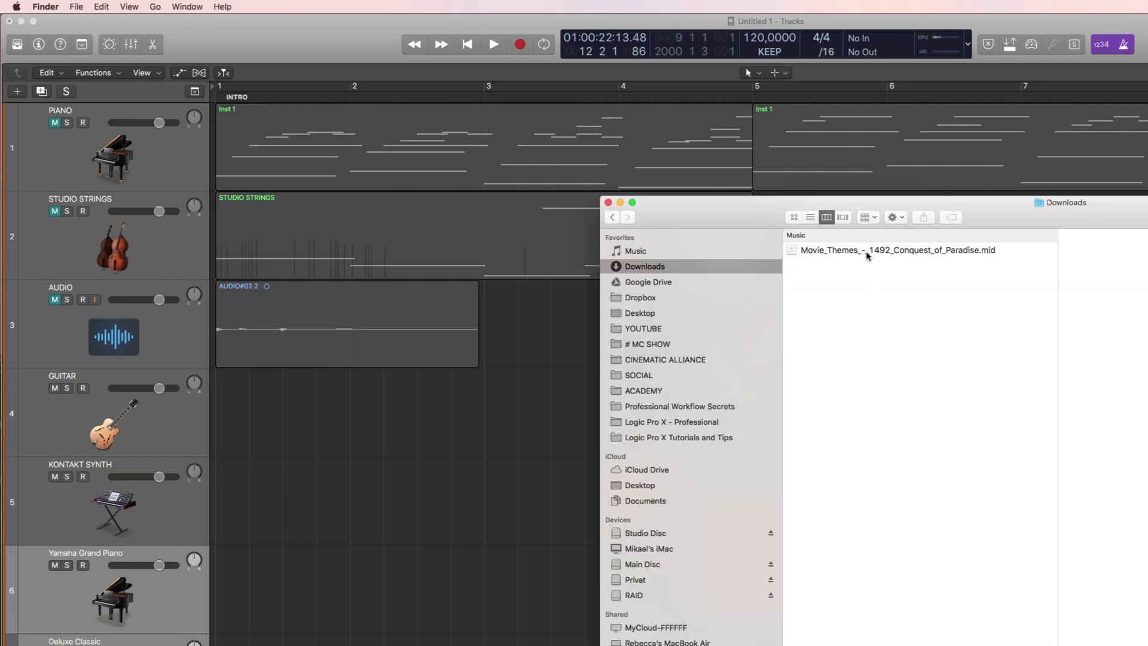
pyautogui.moveTo(866, 254); pyautogui.dragTo(245, 645)
pyautogui.moveTo(244, 461); pyautogui.dragTo(192, 553)
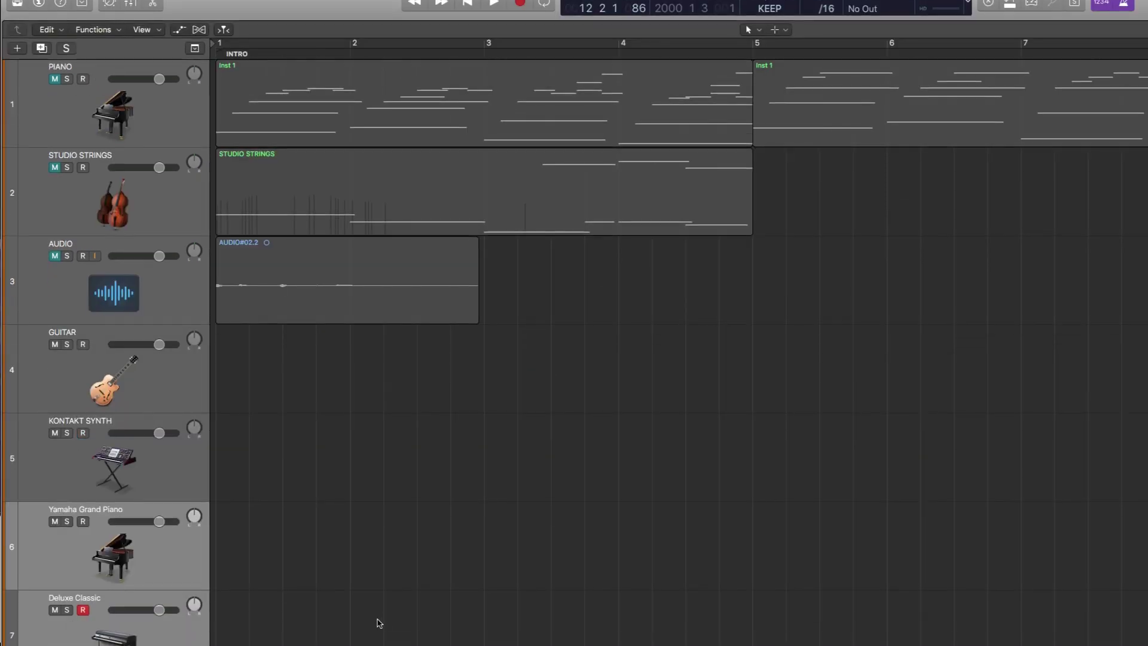
pyautogui.scroll(-10, 377, 551)
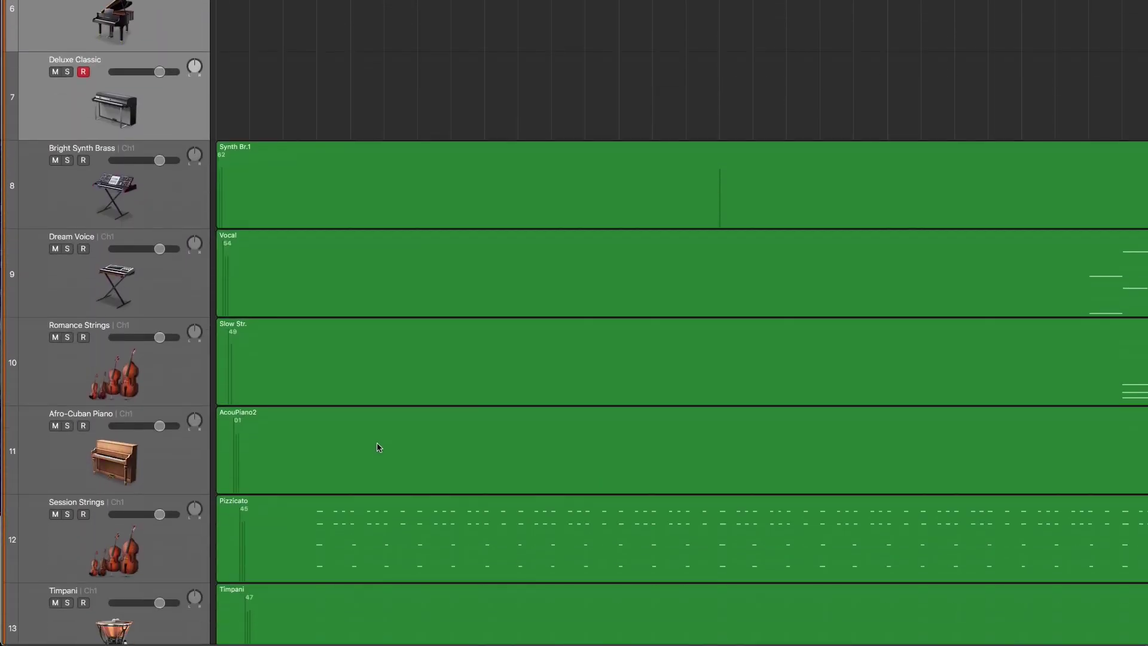
pyautogui.scroll(-8, 377, 446)
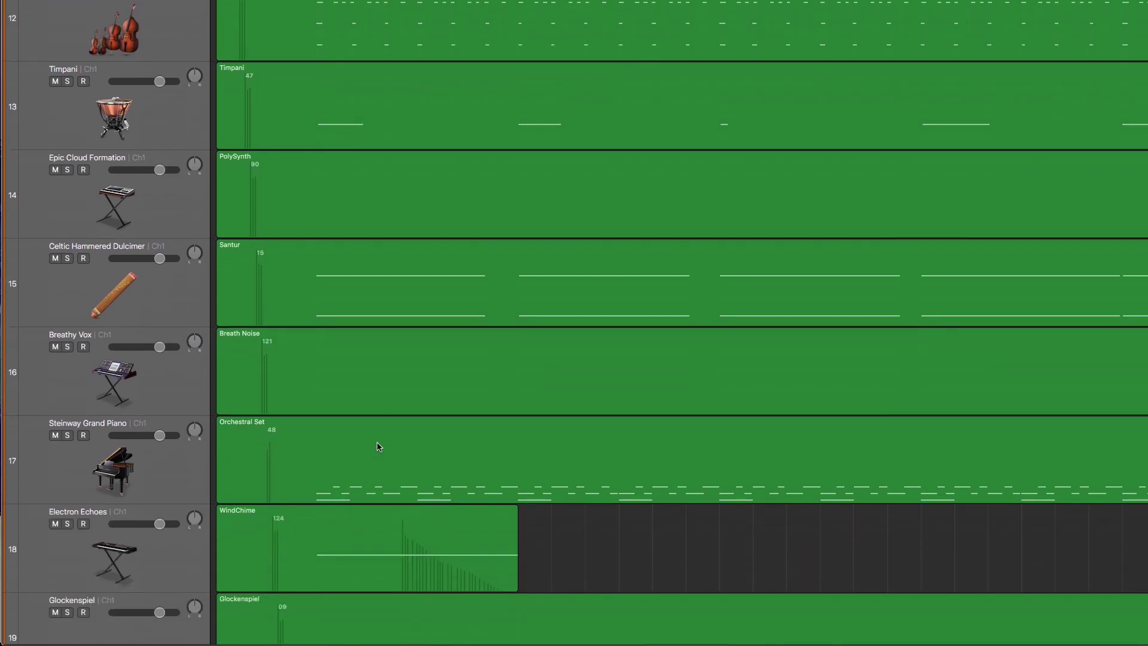
pyautogui.scroll(-2, 325, 407)
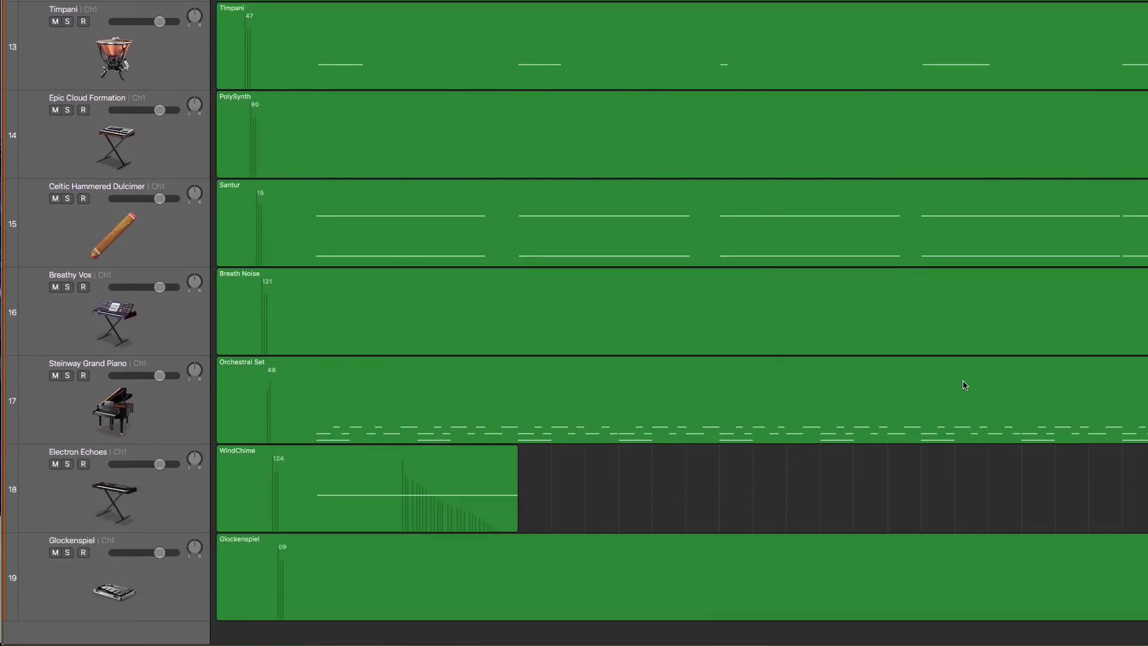
pyautogui.scroll(8, 676, 279)
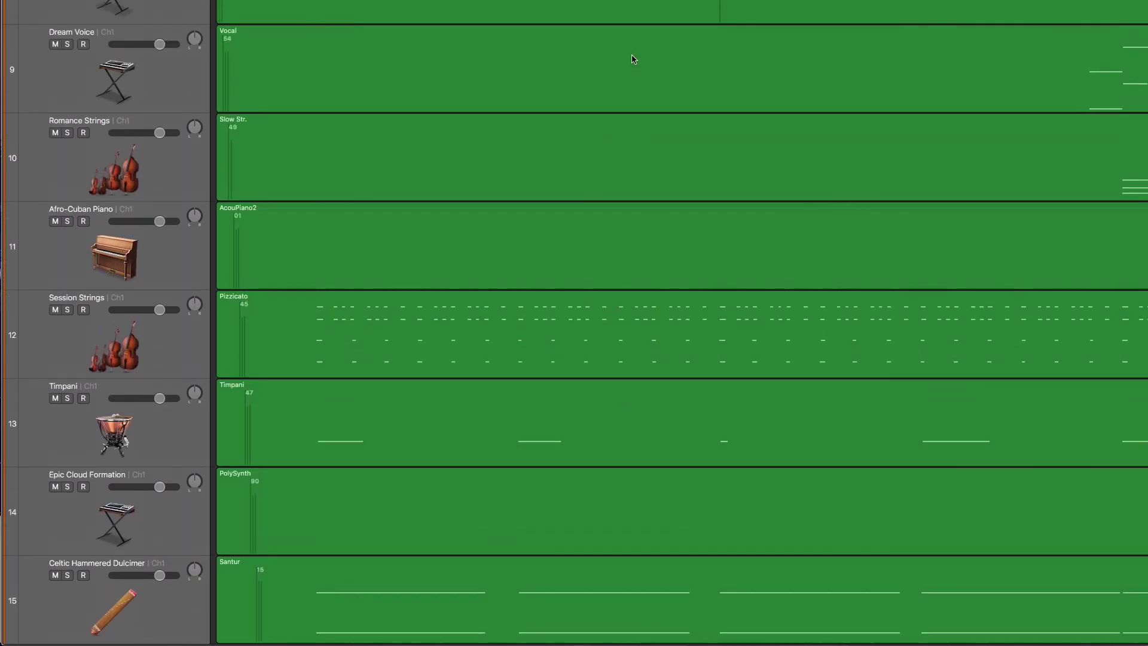
pyautogui.scroll(2, 602, 307)
pyautogui.scroll(2, 640, 312)
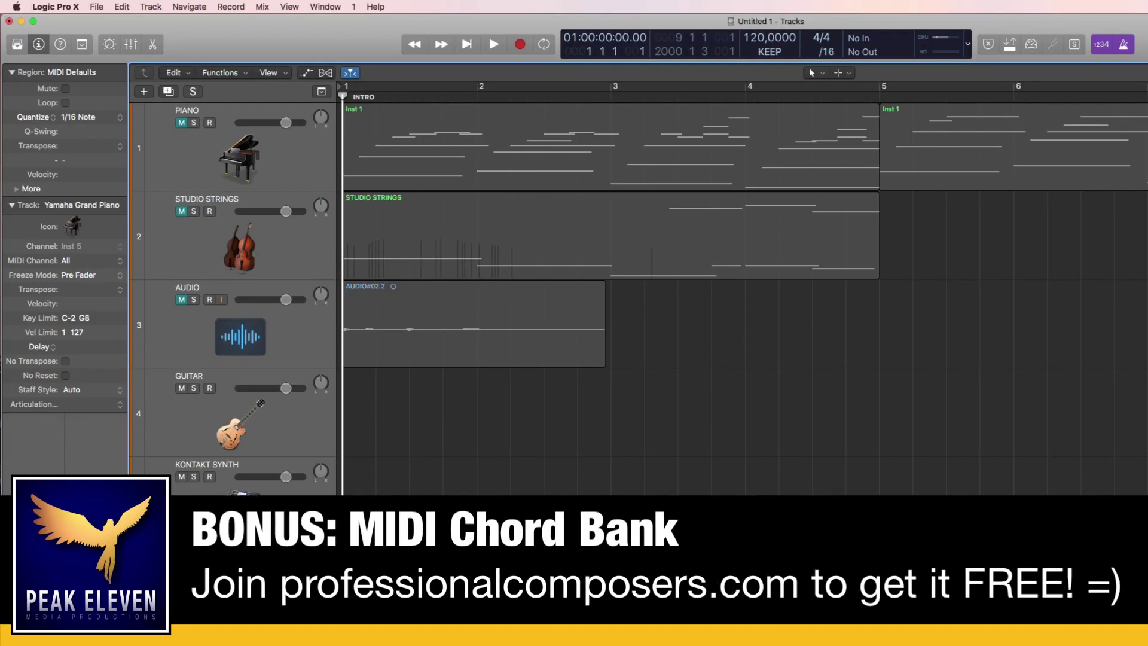
# Switch to Finder and place C.mid from the MIDI CHORD BANK's Maj folder on the Yamaha Grand Piano track at bar 1.
pyautogui.press('super+Tab')
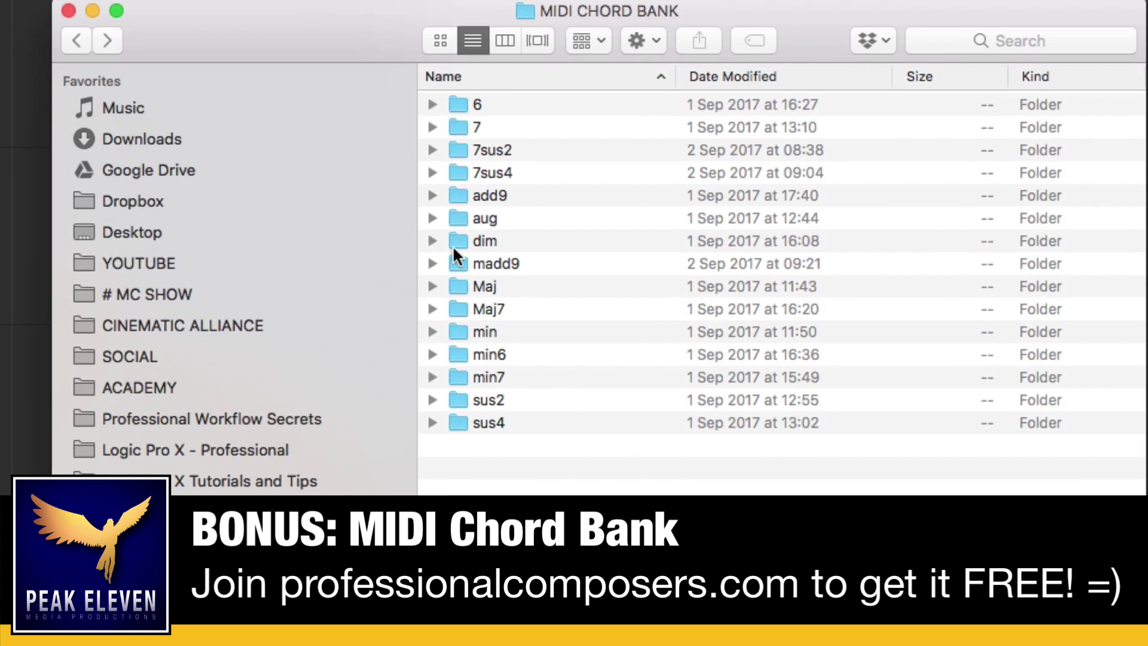
pyautogui.click(432, 218)
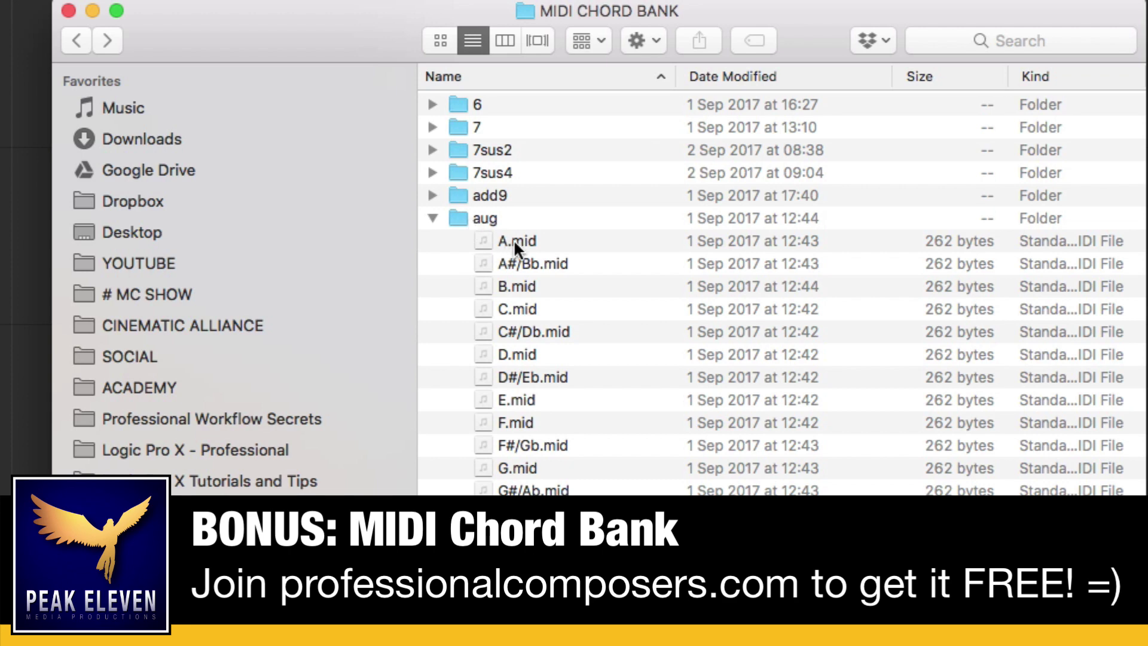
pyautogui.click(432, 218)
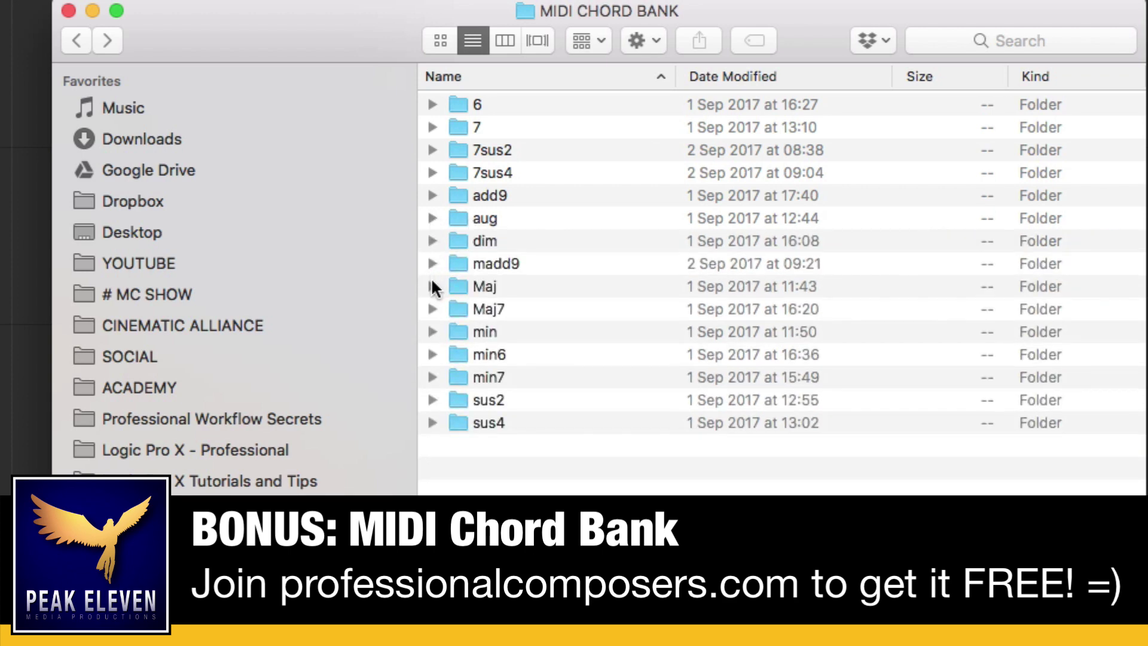
pyautogui.click(432, 286)
pyautogui.click(513, 377)
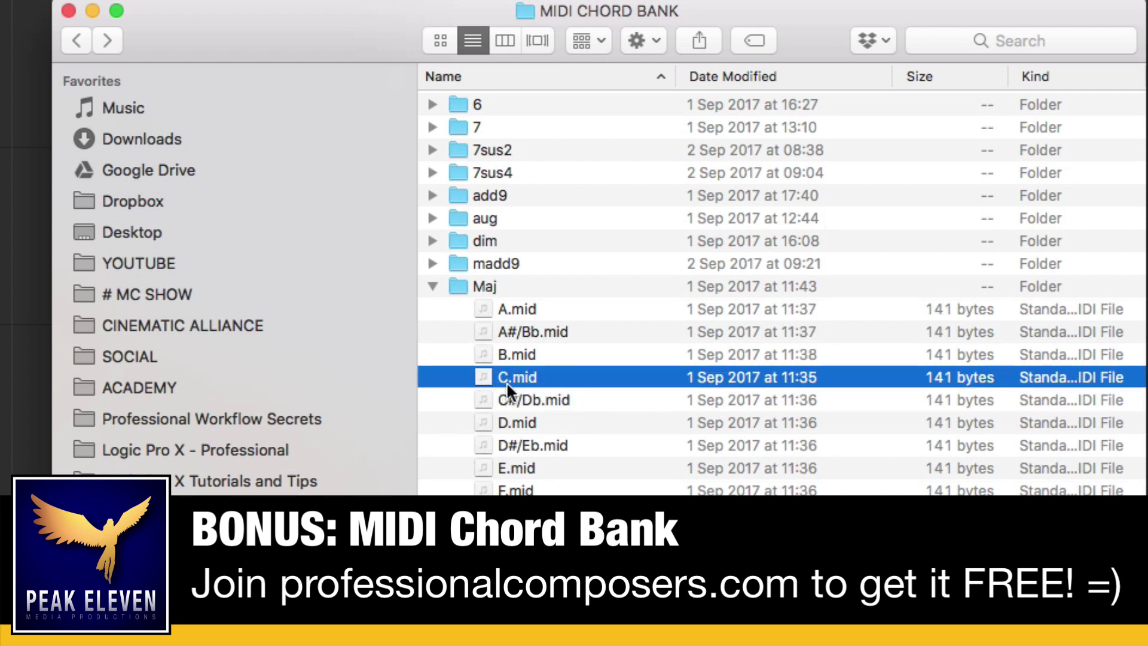
pyautogui.moveTo(522, 375); pyautogui.dragTo(77, 563)
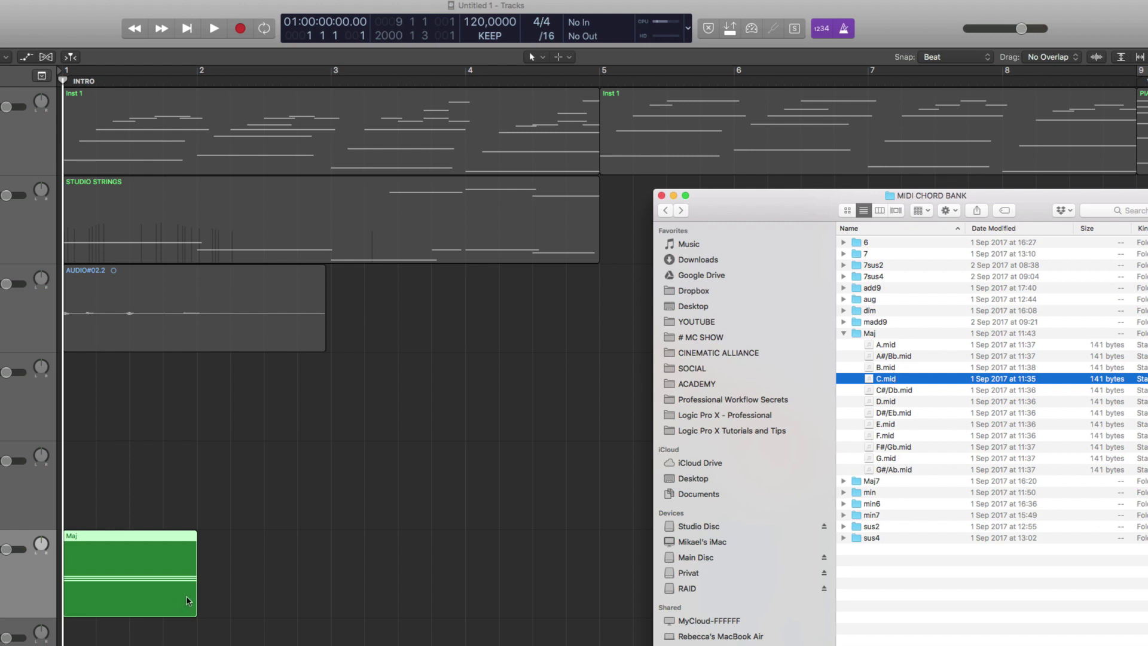
# Open the Maj region on the Yamaha Grand Piano track in the piano roll and audition its chord notes.
pyautogui.doubleClick(134, 545)
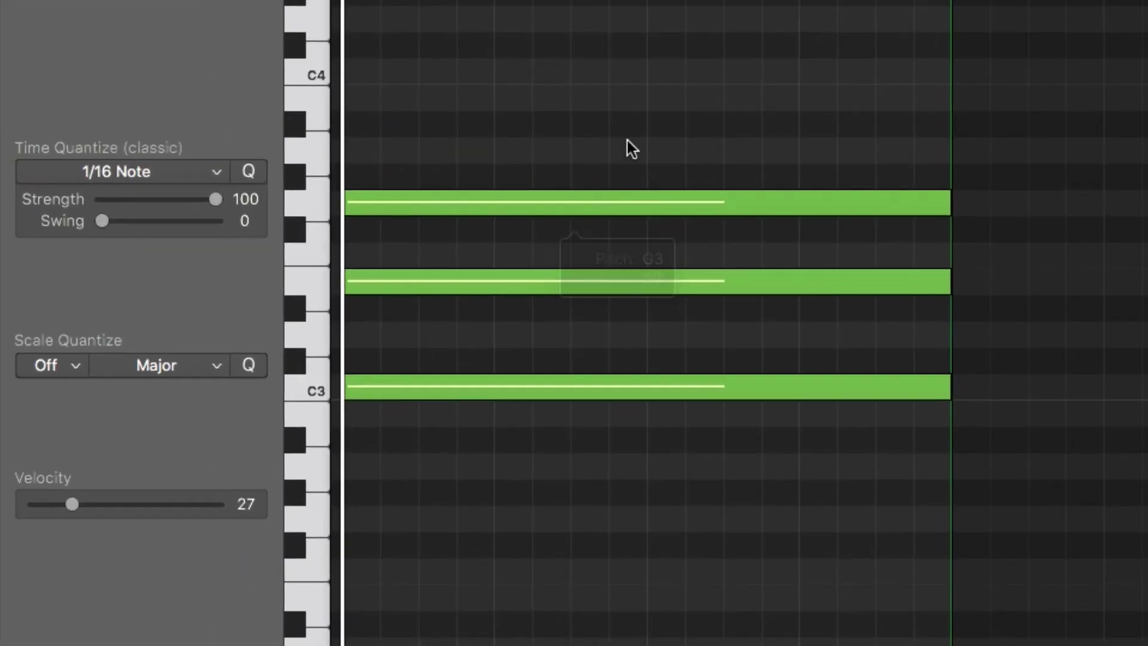
pyautogui.click(496, 293)
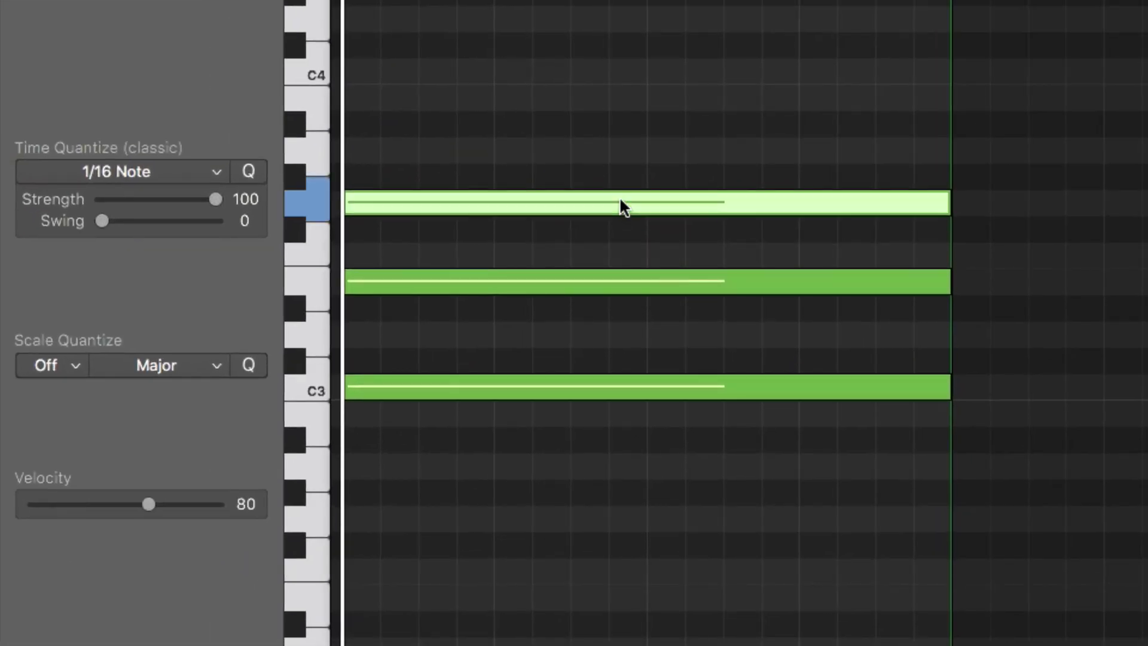
pyautogui.click(757, 102)
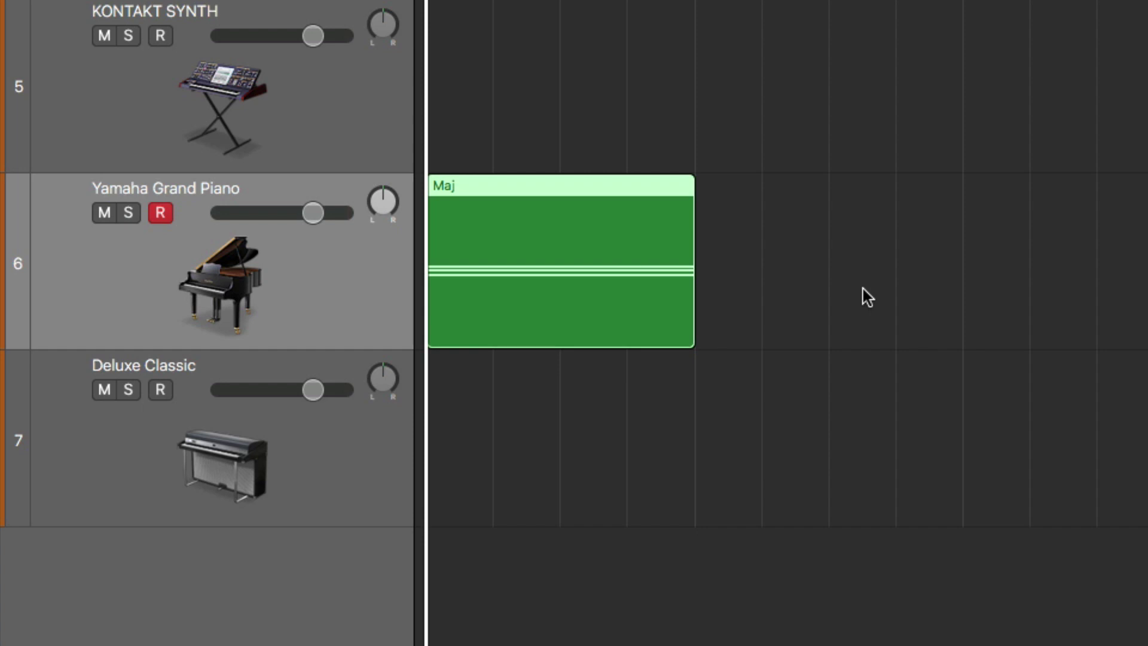
pyautogui.doubleClick(581, 210)
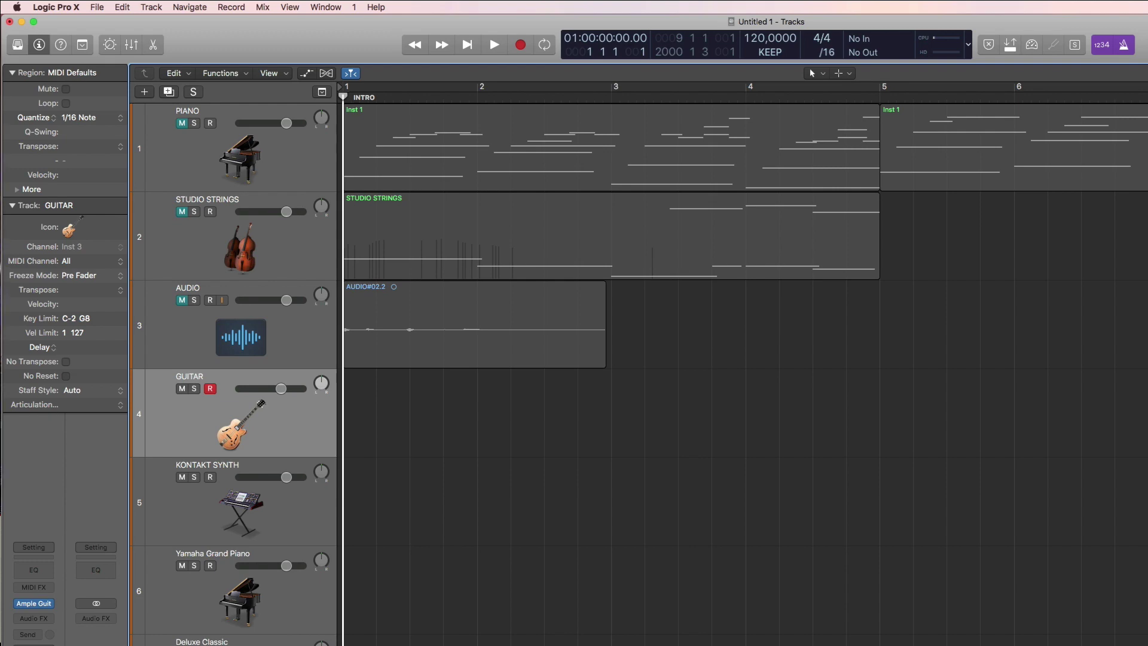
# Show the GUITAR track's Ample Guitar M II window, select chord 5 (E min) and preview strum pattern 1.
pyautogui.press('v')
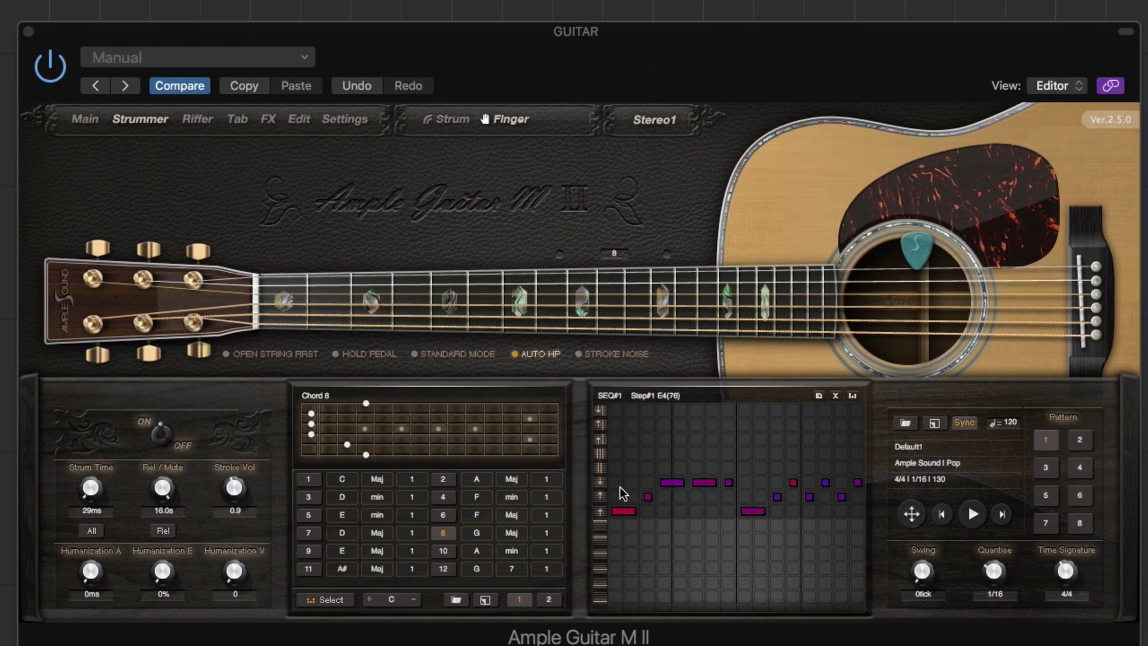
pyautogui.click(310, 513)
pyautogui.click(308, 494)
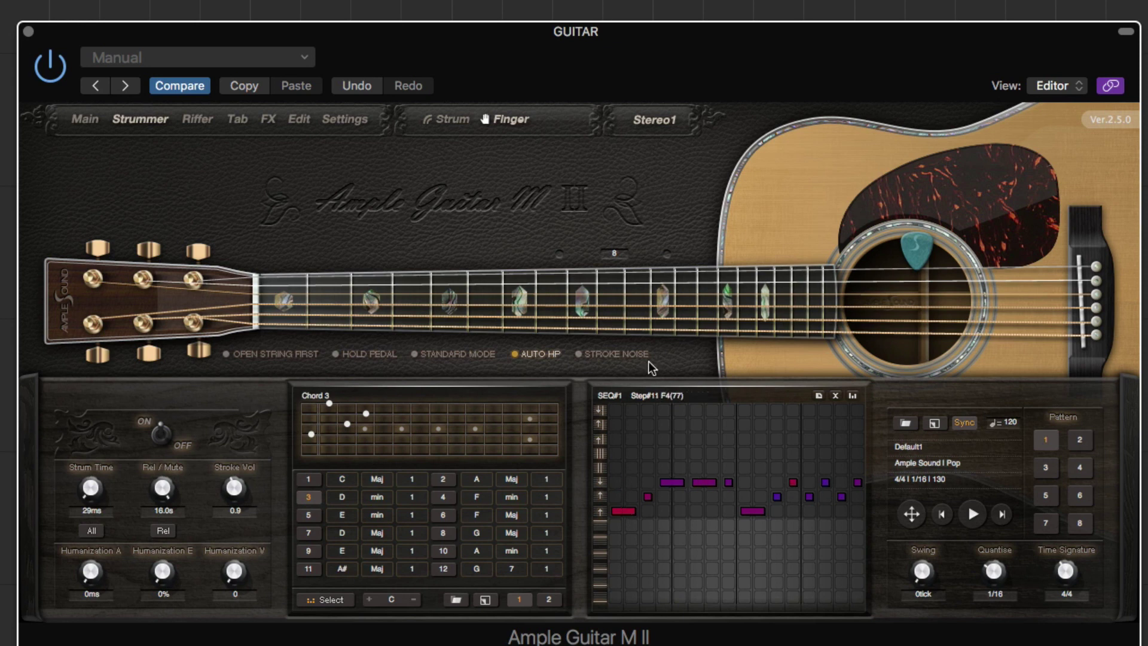
pyautogui.click(304, 515)
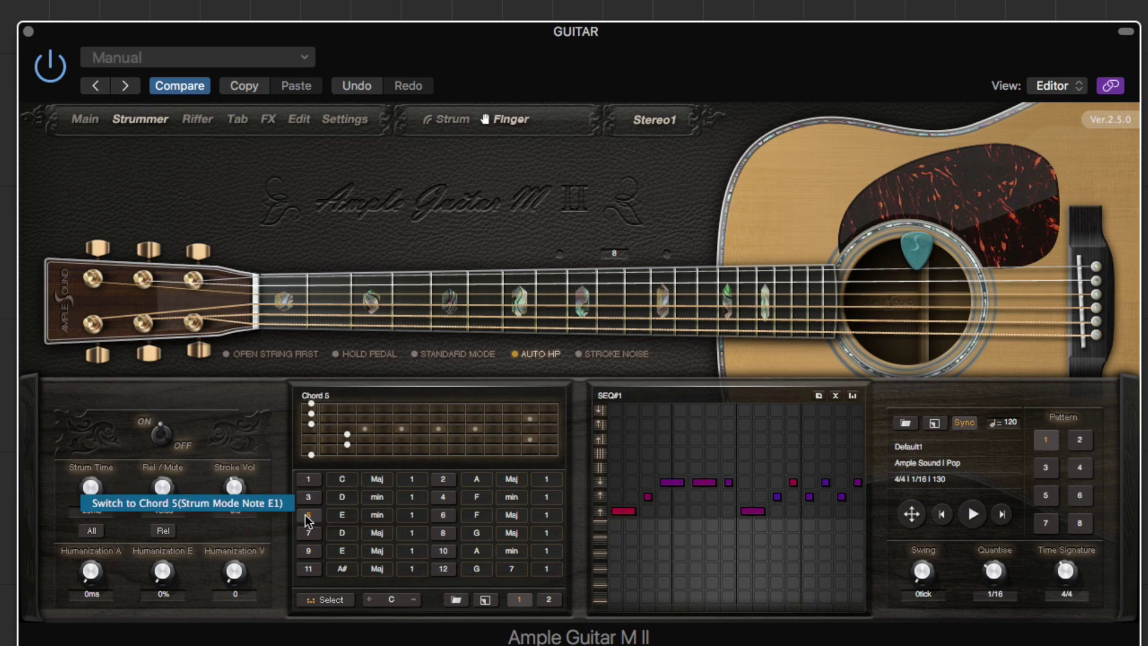
pyautogui.click(972, 514)
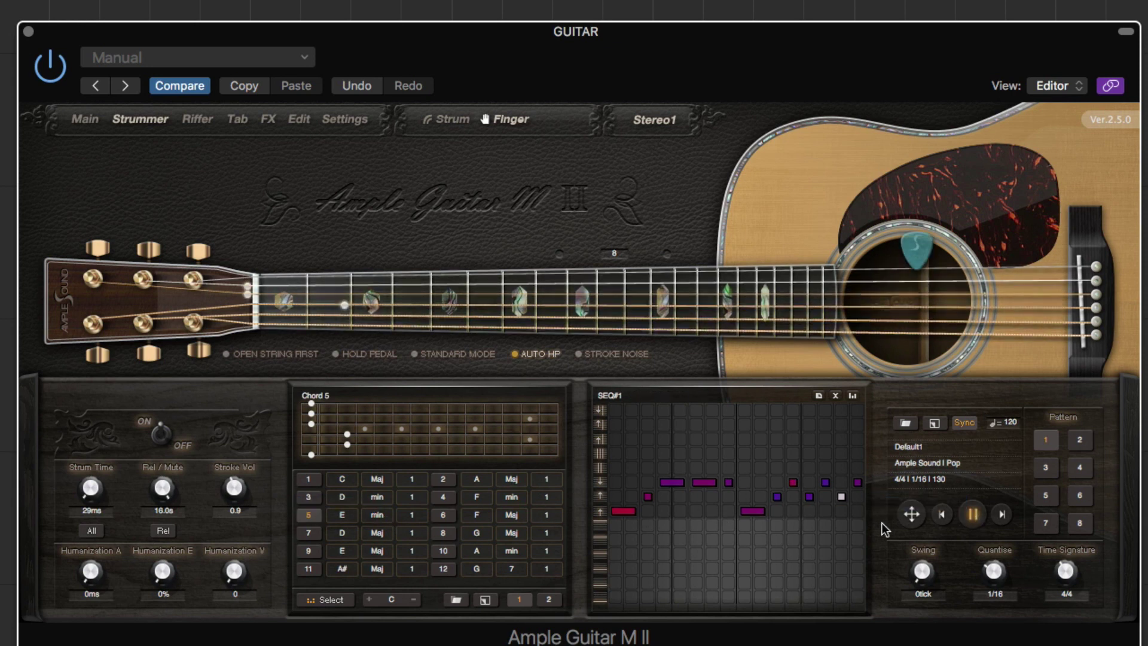
pyautogui.click(940, 514)
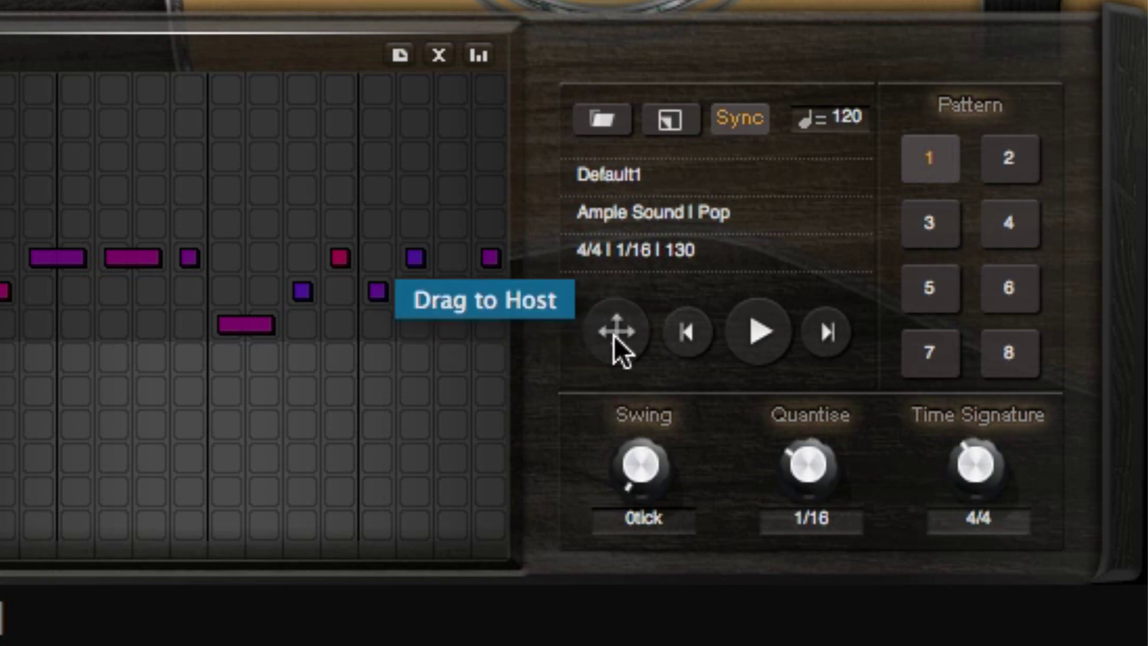
# Place pattern 1 from the plug-in as a MIDI region at bar 1 of the GUITAR track and play it back.
pyautogui.moveTo(615, 335); pyautogui.dragTo(267, 307)
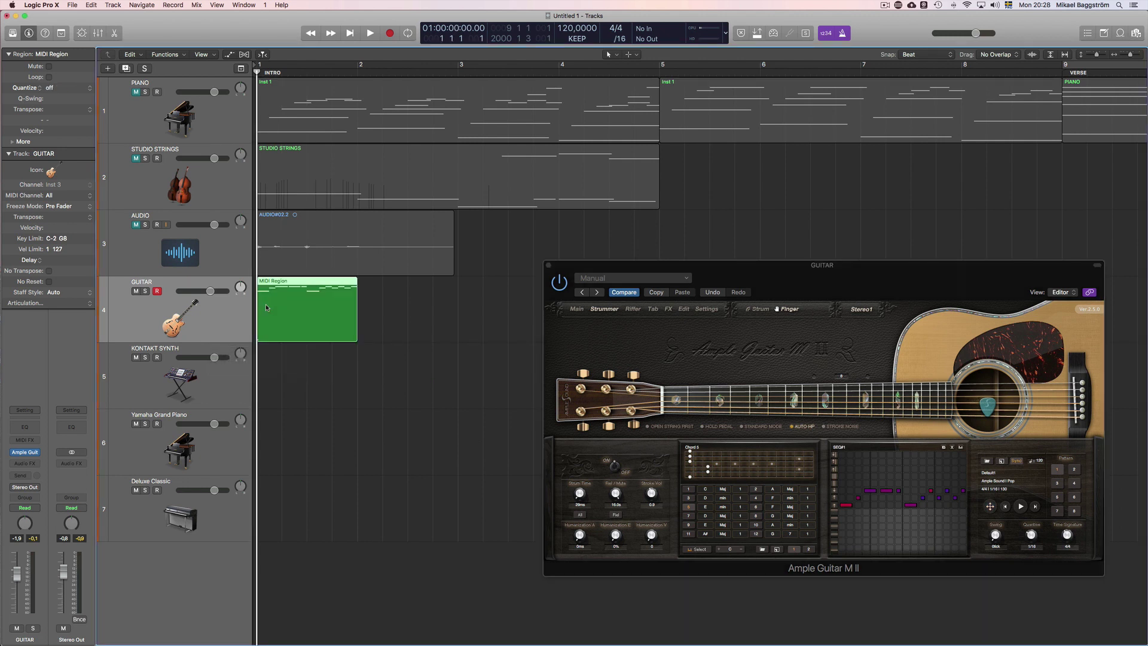
pyautogui.click(370, 33)
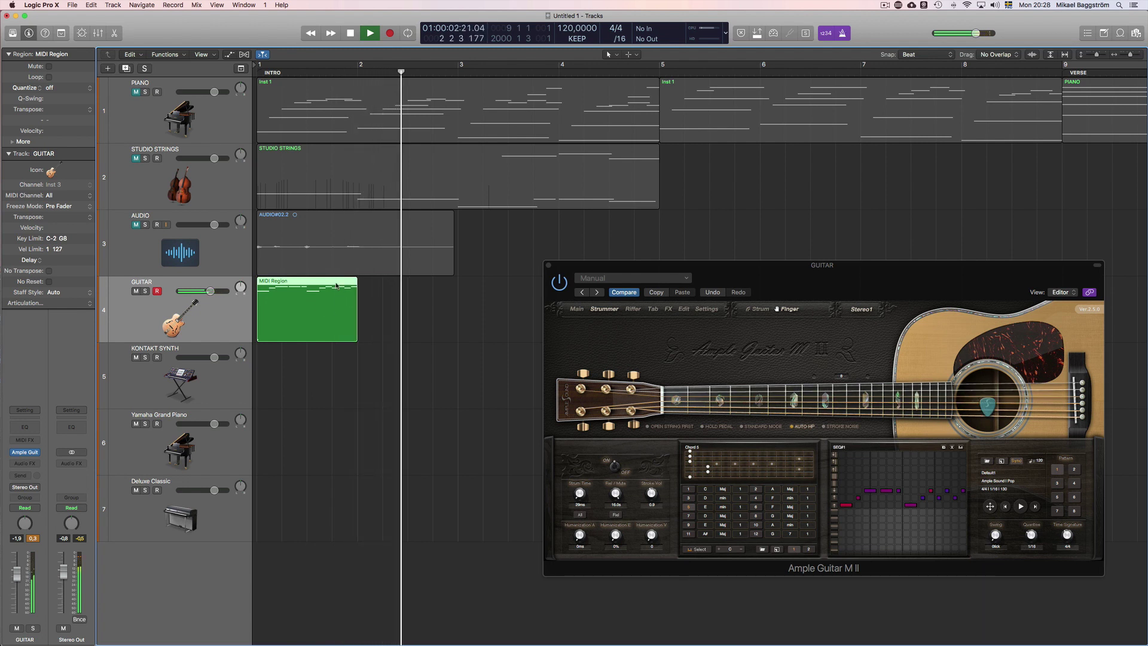
pyautogui.press('space')
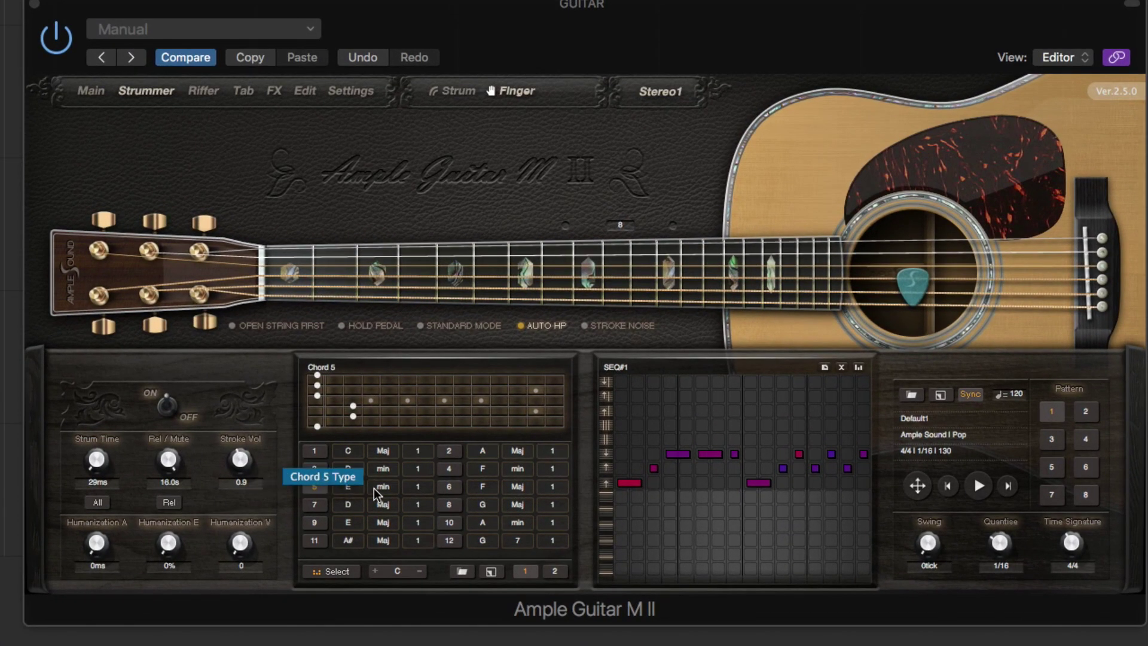
# Select chord 8 (G Maj) with pattern 2 and place it as a MIDI region at bar 2 of the GUITAR track.
pyautogui.click(449, 505)
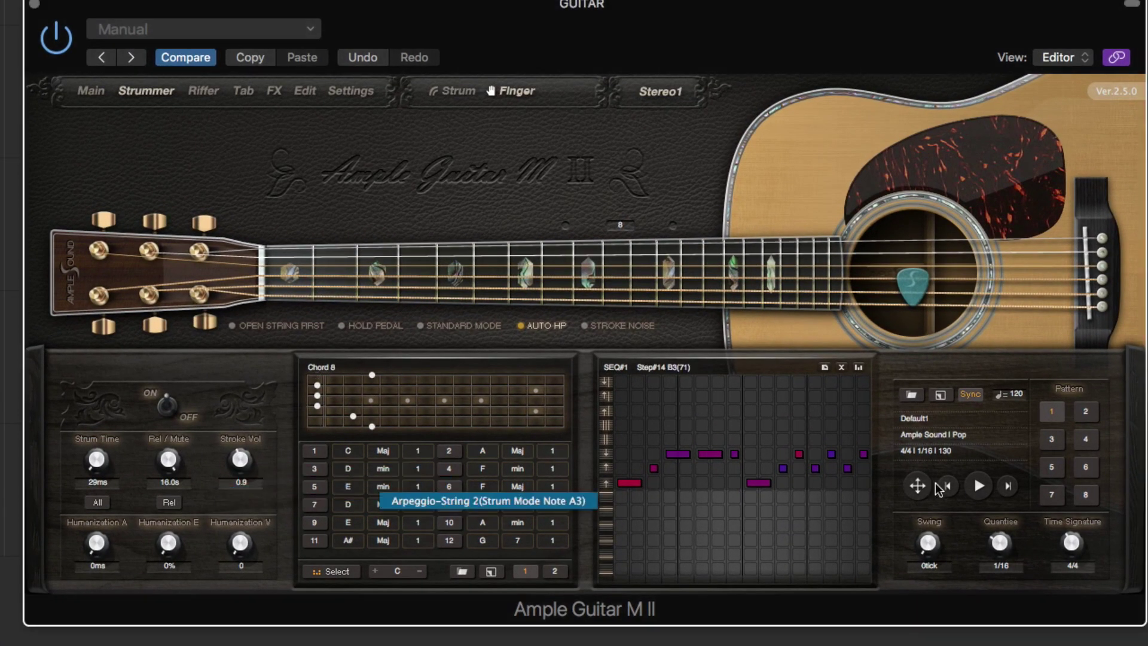
pyautogui.click(1052, 441)
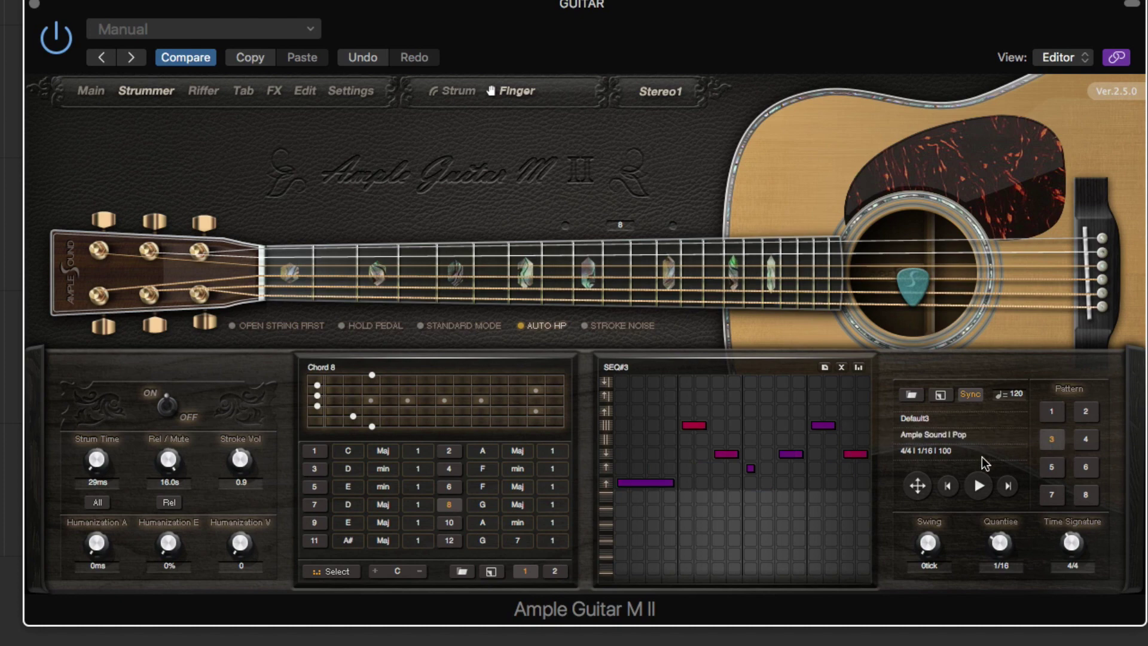
pyautogui.click(1086, 411)
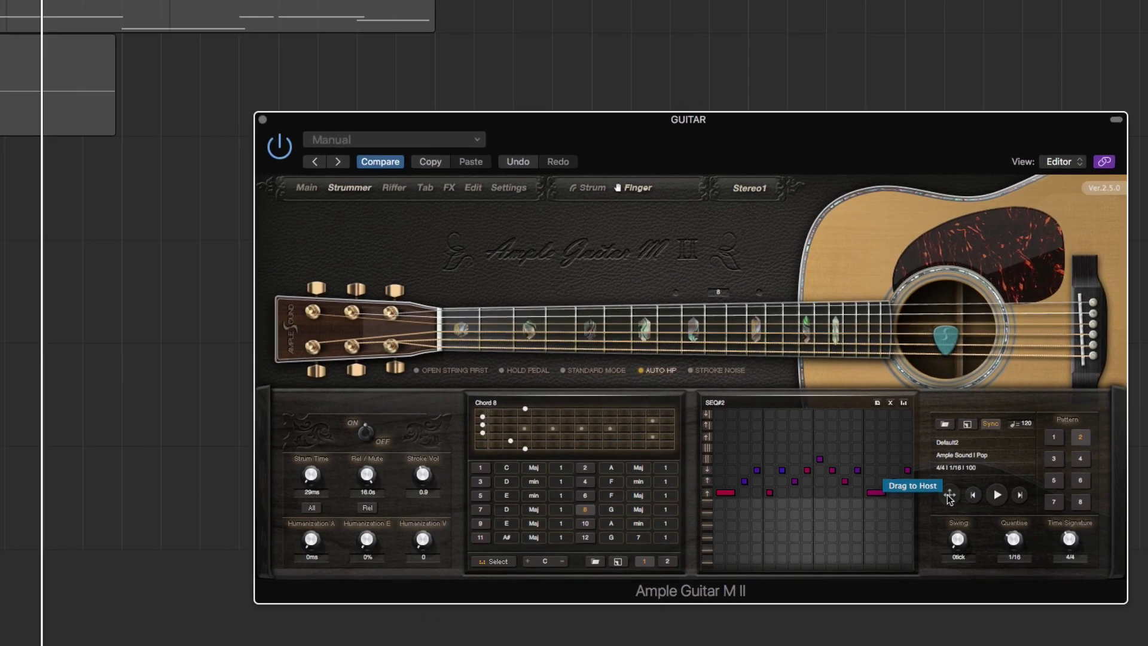
pyautogui.moveTo(950, 498); pyautogui.dragTo(0, 176)
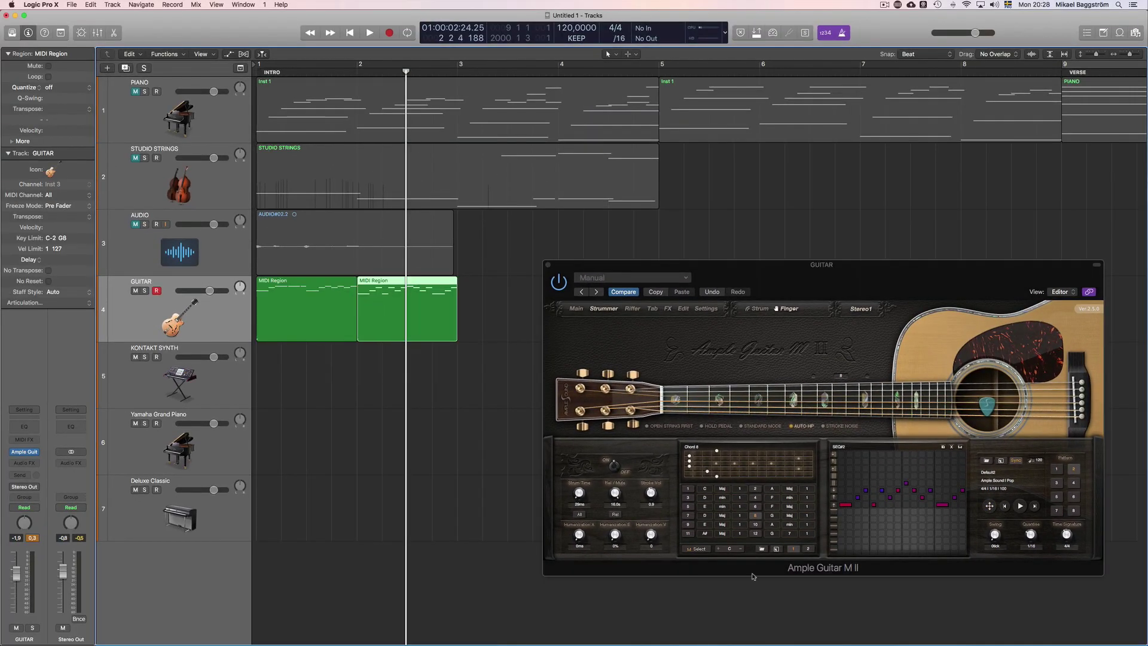
# Select chord 1 (C Maj) with pattern 5 and place it as a MIDI region at bar 3 of the GUITAR track.
pyautogui.click(688, 488)
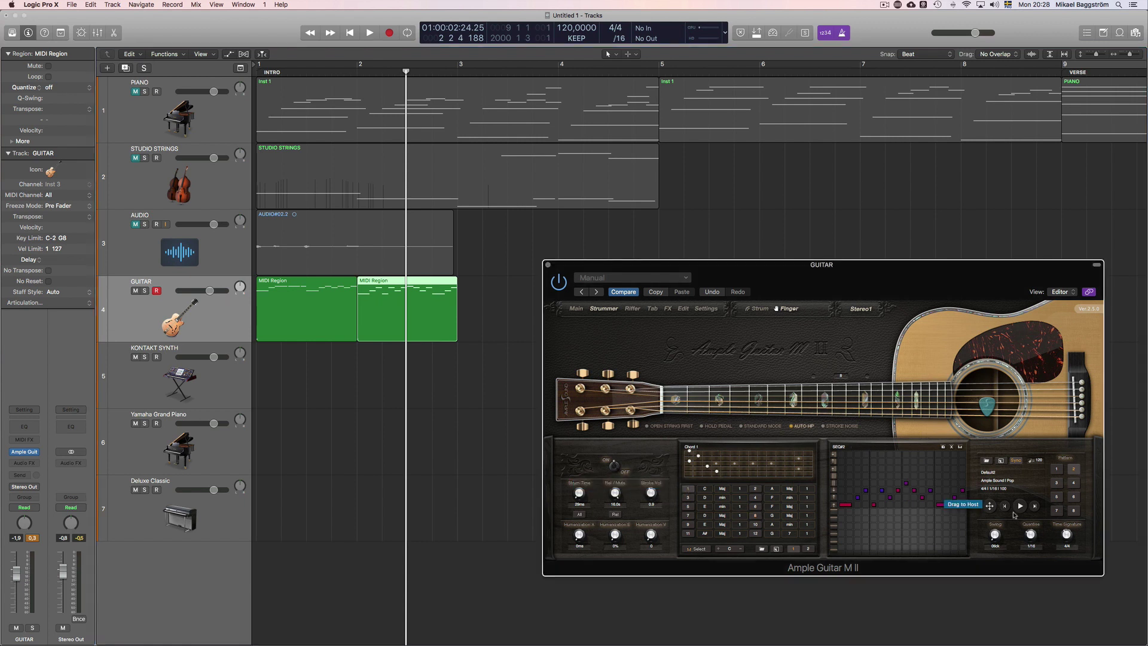
pyautogui.click(1072, 496)
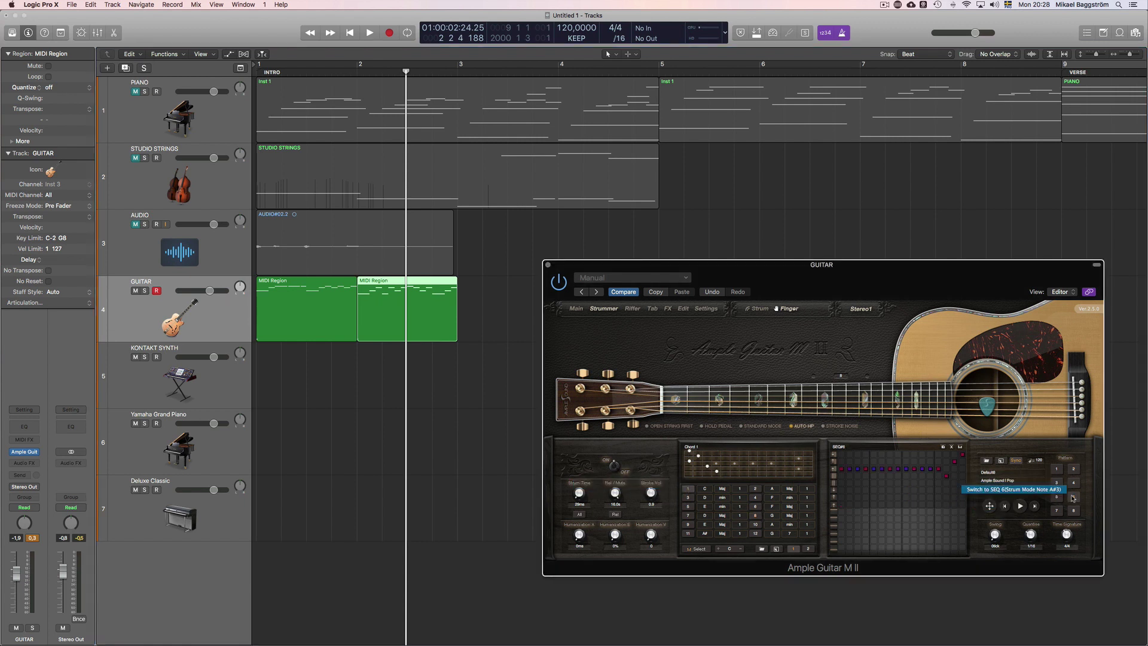
pyautogui.click(1057, 501)
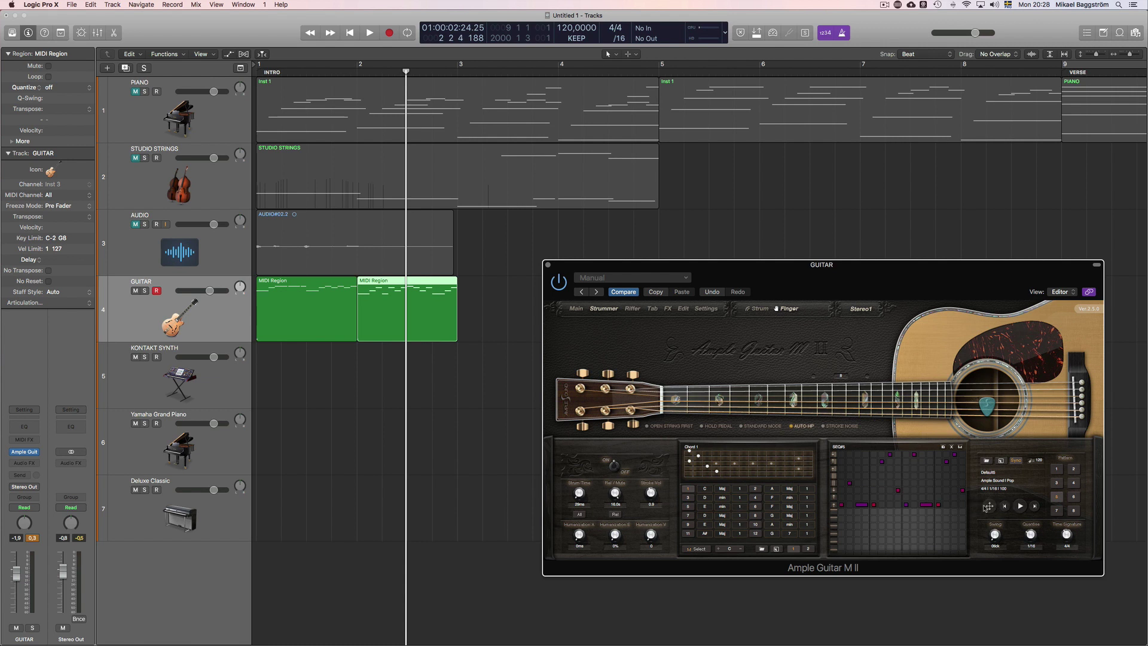
pyautogui.moveTo(989, 507); pyautogui.dragTo(478, 308)
# Move the plug-in window clear of the GUITAR regions and play the three-bar guitar part from the project start.
pyautogui.moveTo(712, 274); pyautogui.dragTo(768, 336)
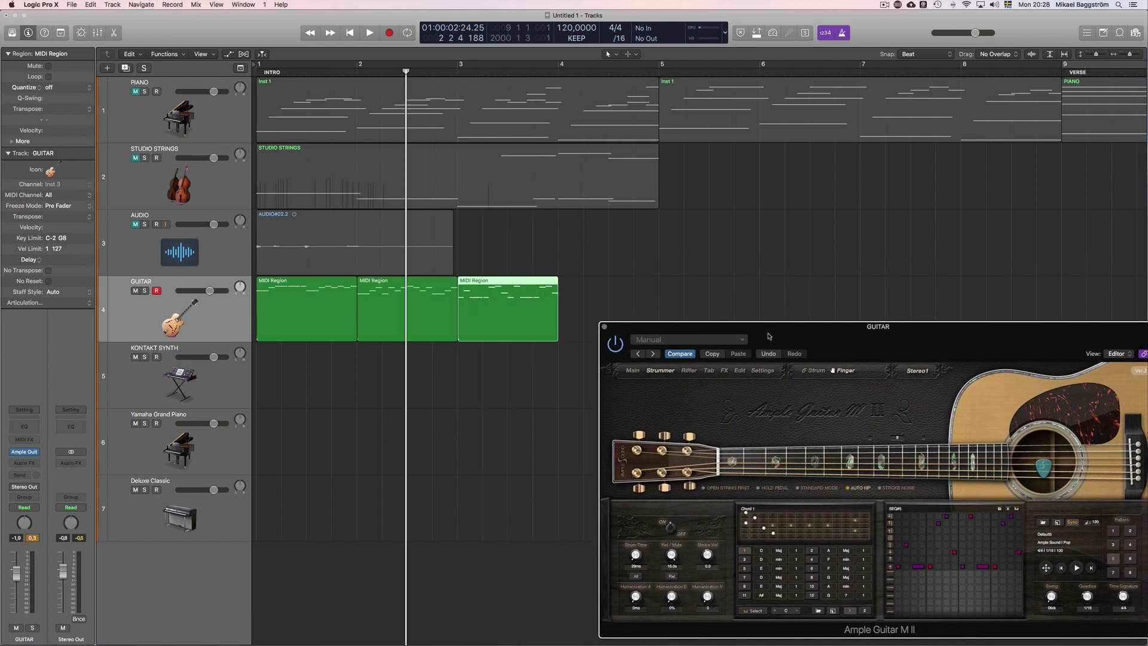
pyautogui.click(544, 375)
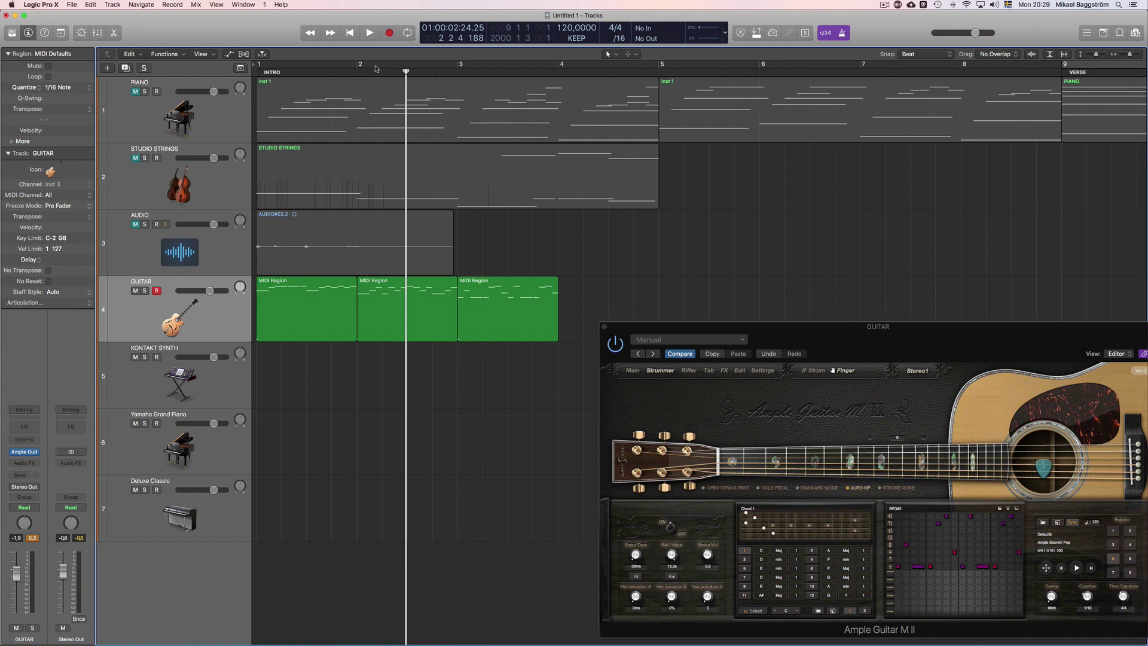
pyautogui.press('Return')
pyautogui.press('space')
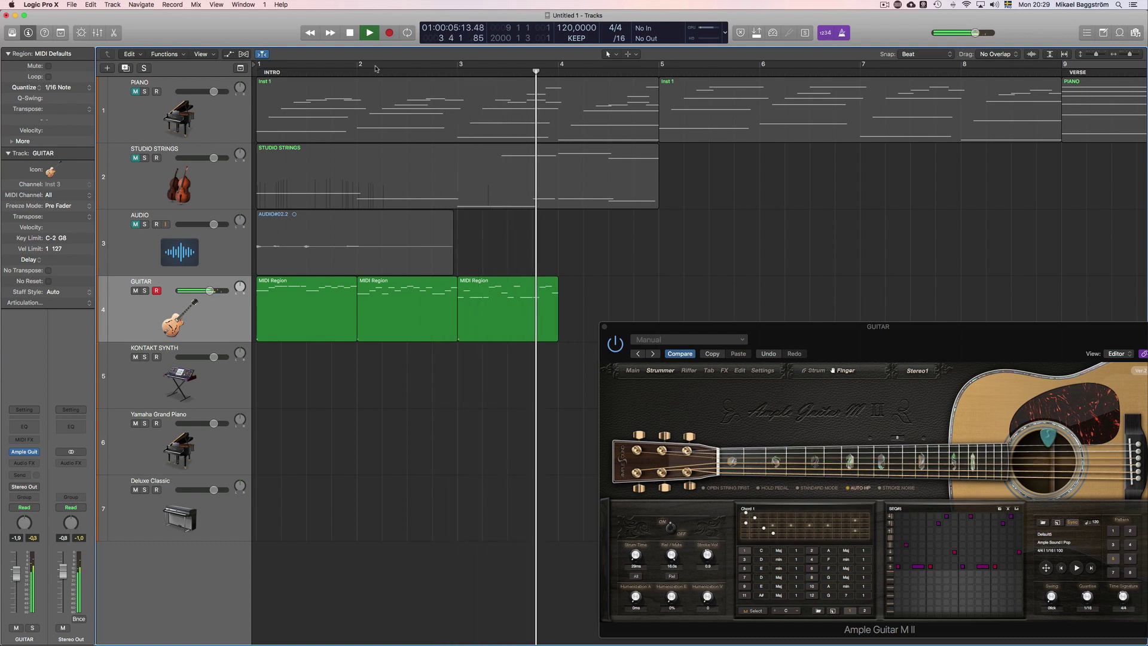
pyautogui.press('space')
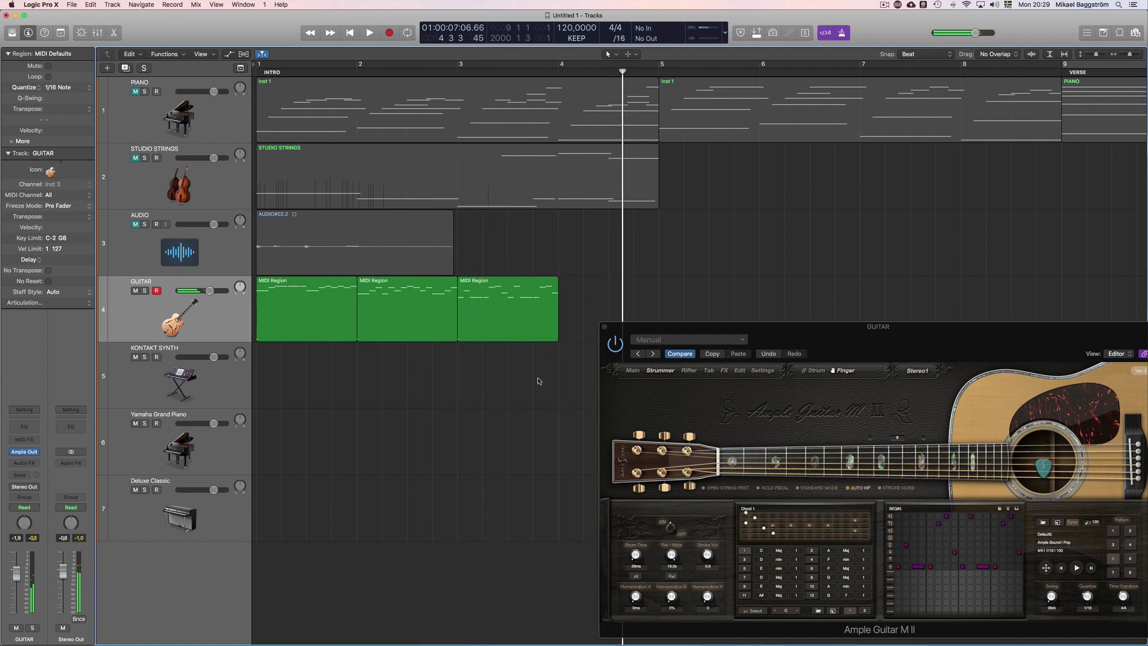
# Open the KONTAKT SYNTH track's Kontakt instrument in place of the guitar plug-in and place its Arpology pattern as a MIDI region at bar 1.
pyautogui.moveTo(817, 344); pyautogui.dragTo(758, 236)
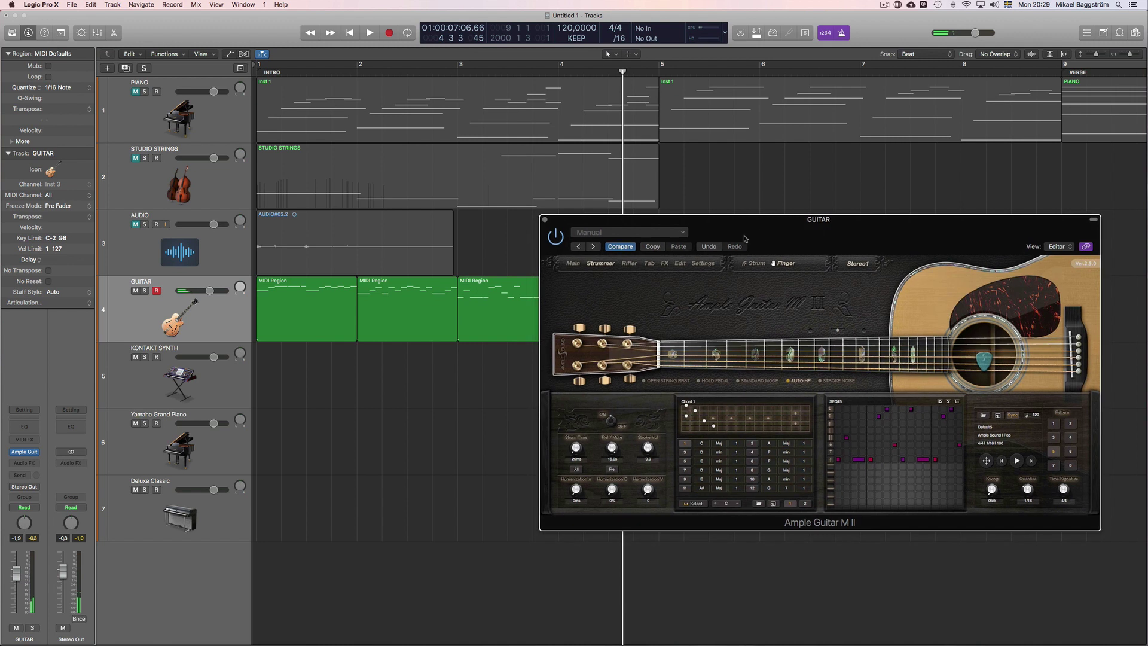
pyautogui.press('super+w')
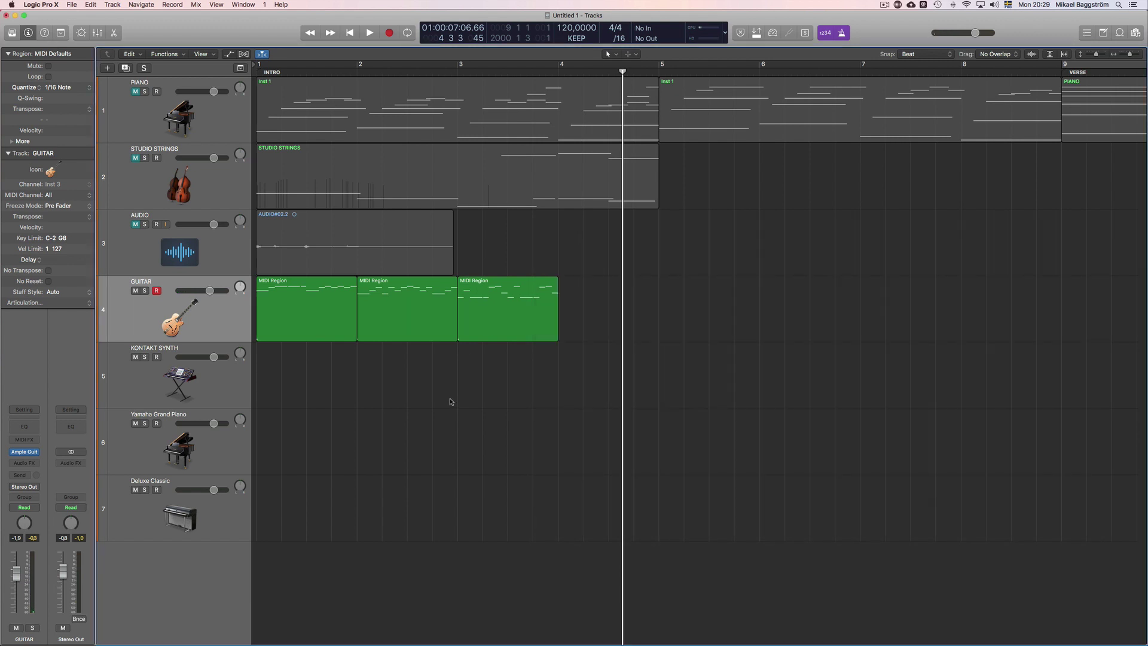
pyautogui.click(220, 376)
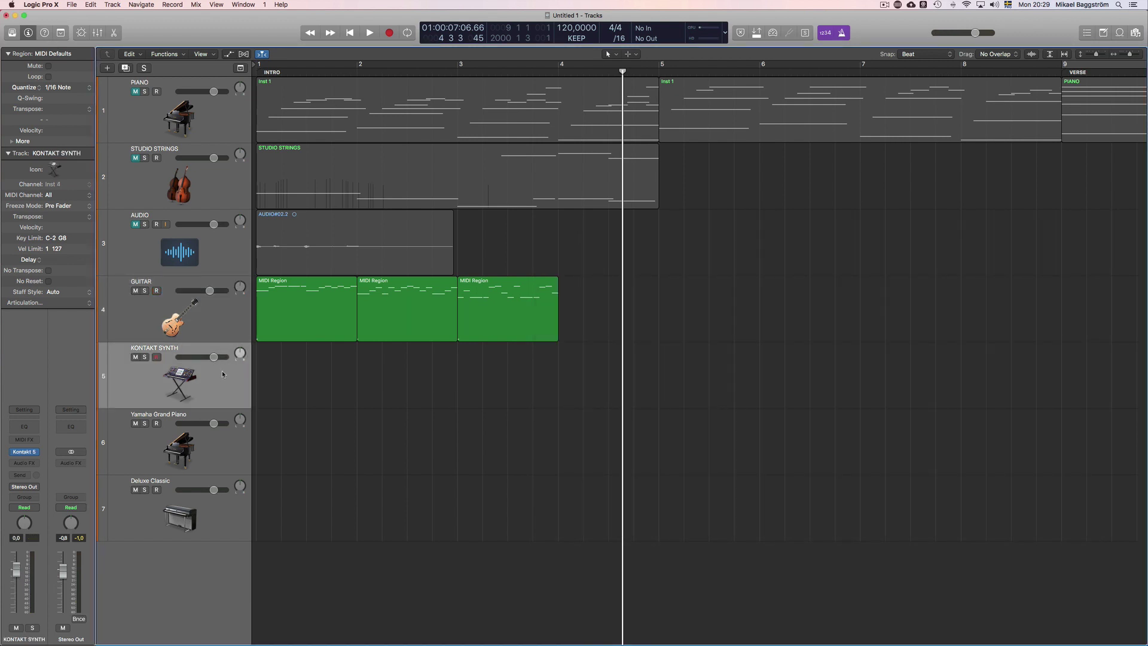
pyautogui.click(30, 450)
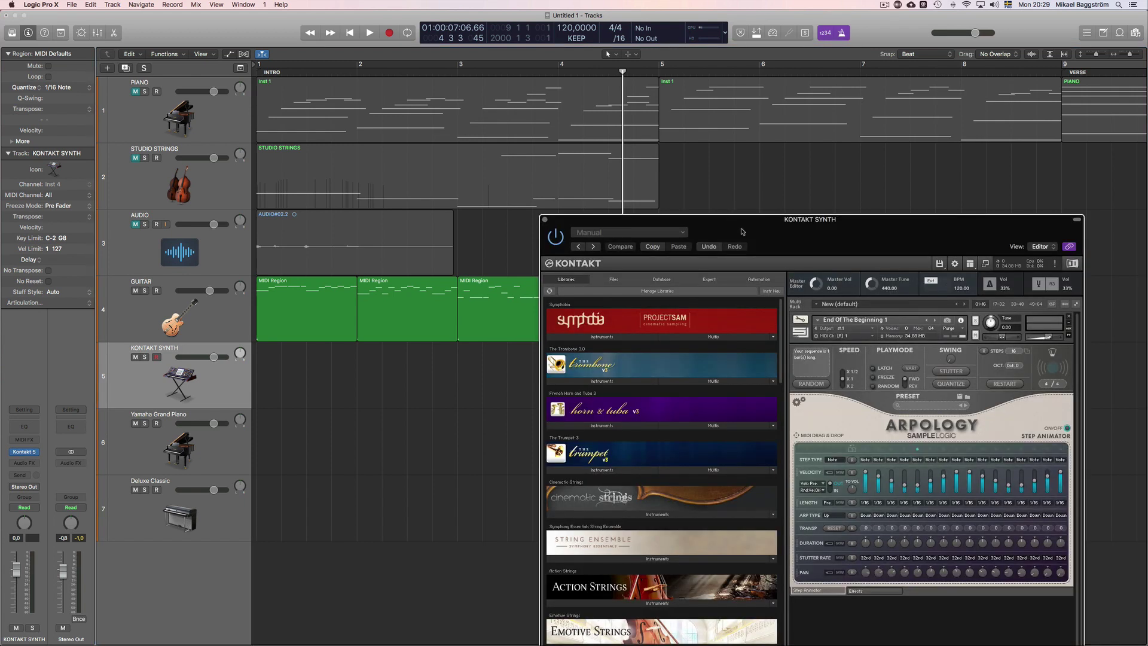
pyautogui.moveTo(741, 231); pyautogui.dragTo(801, 96)
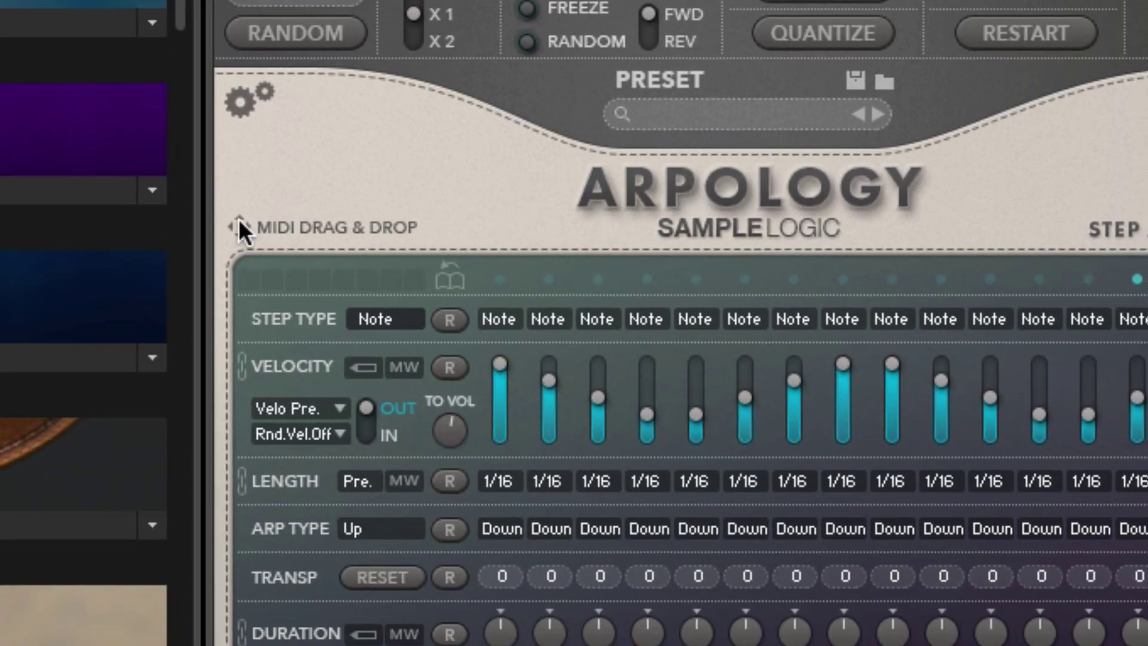
pyautogui.moveTo(239, 217); pyautogui.dragTo(271, 373)
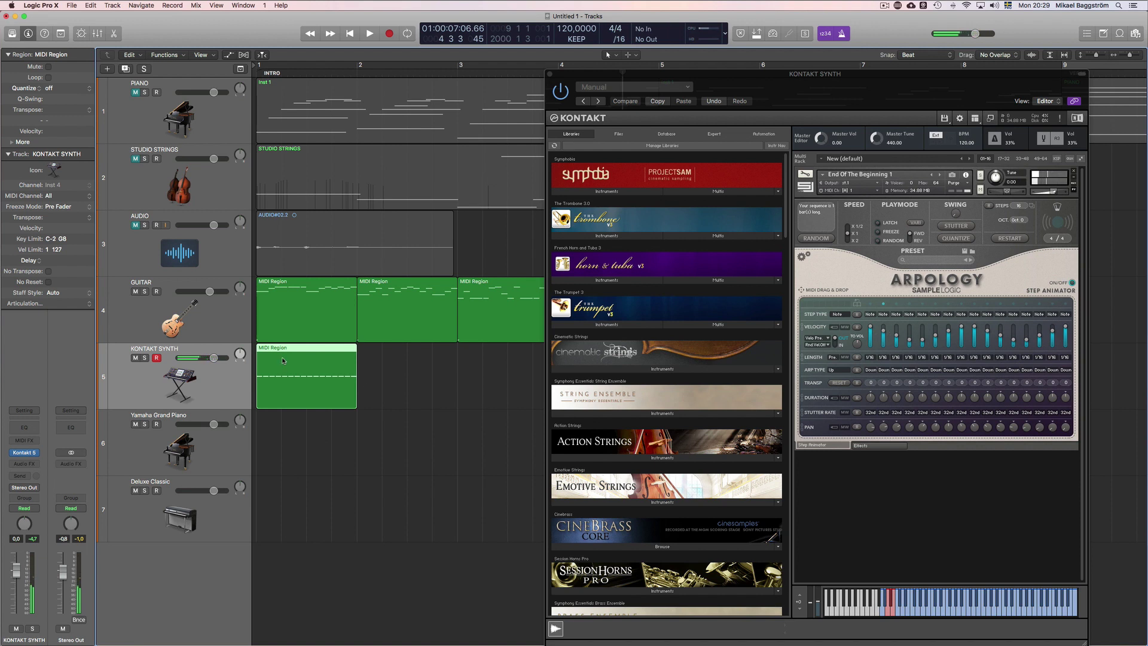
# Move the Arpology MIDI region to bar 1 of the Yamaha Grand Piano track and play it soloed from the project start.
pyautogui.moveTo(285, 357); pyautogui.dragTo(285, 423)
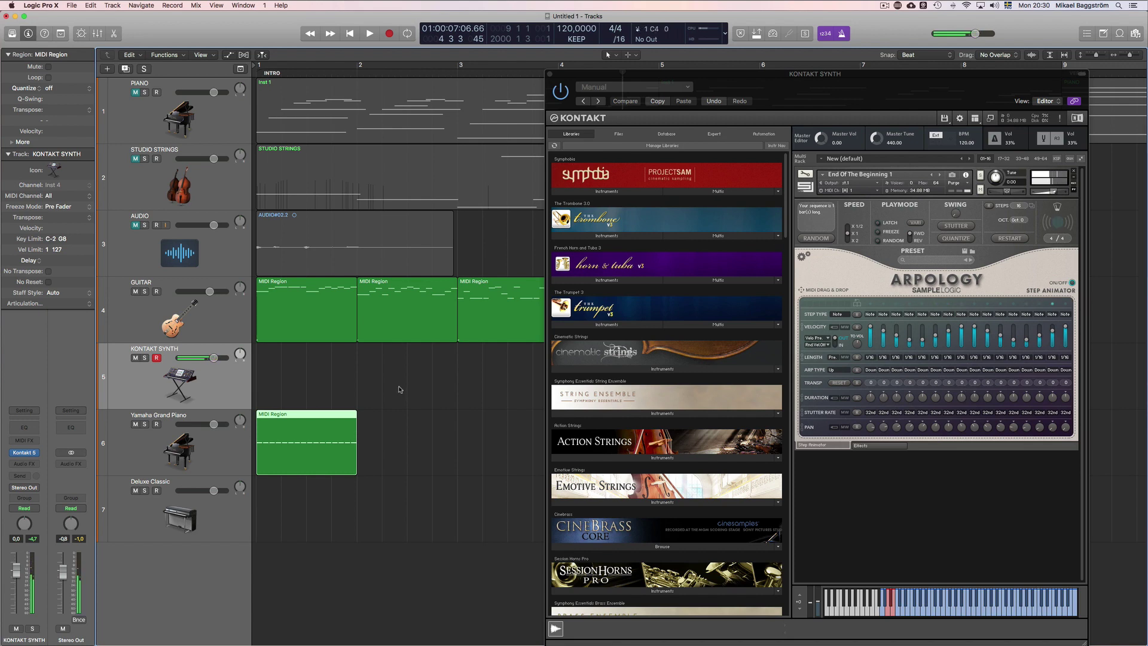
pyautogui.click(220, 460)
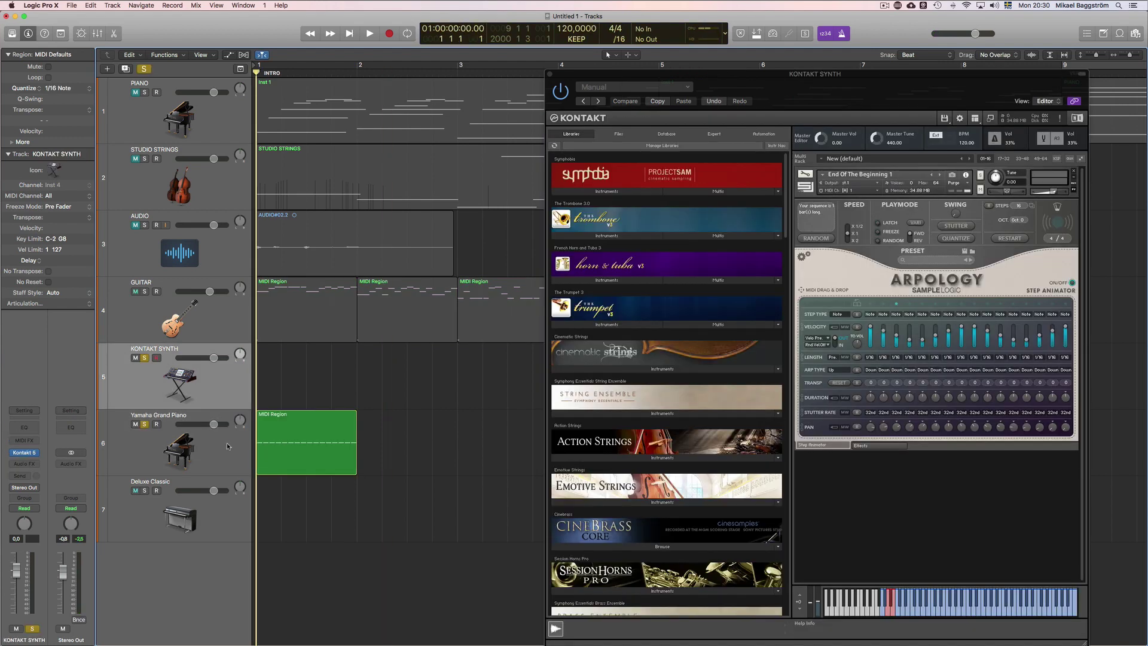
pyautogui.press('space')
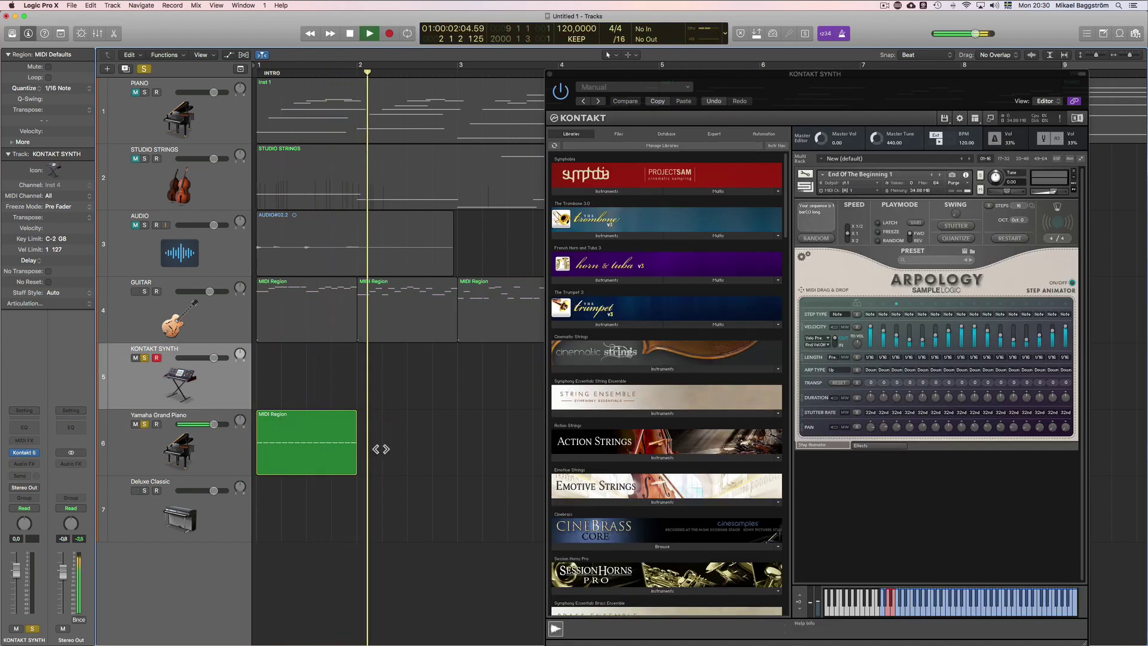
pyautogui.press('space')
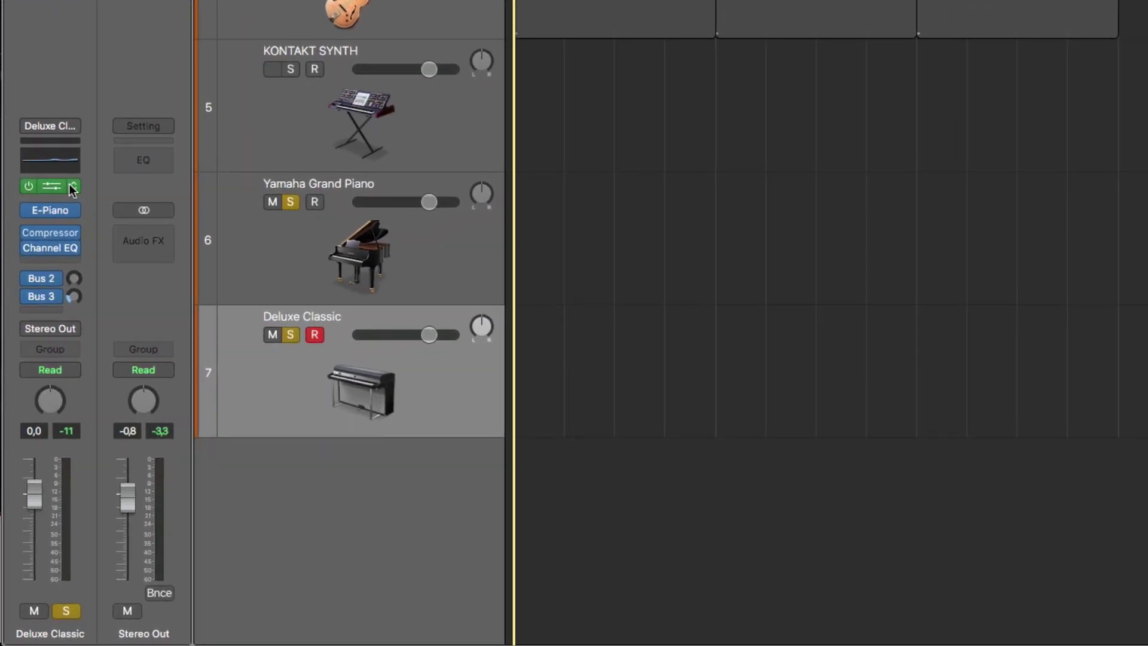
# View the MIDI effects available for the Deluxe Classic track and switch its Arpeggiator off and back on to compare.
pyautogui.click(71, 185)
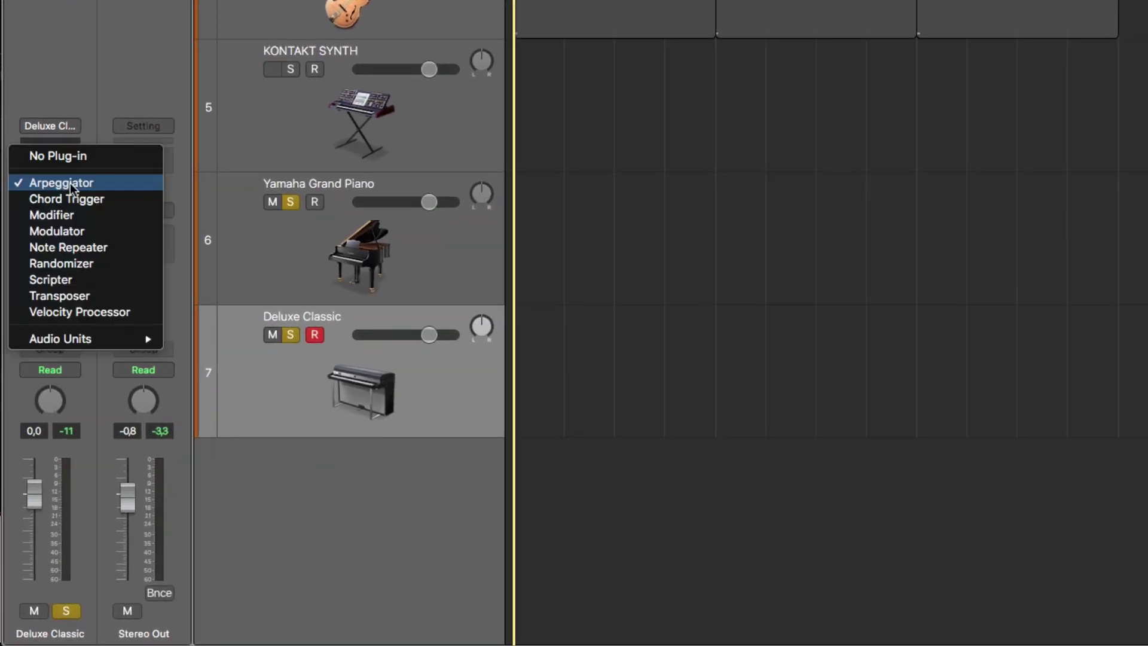
pyautogui.click(377, 553)
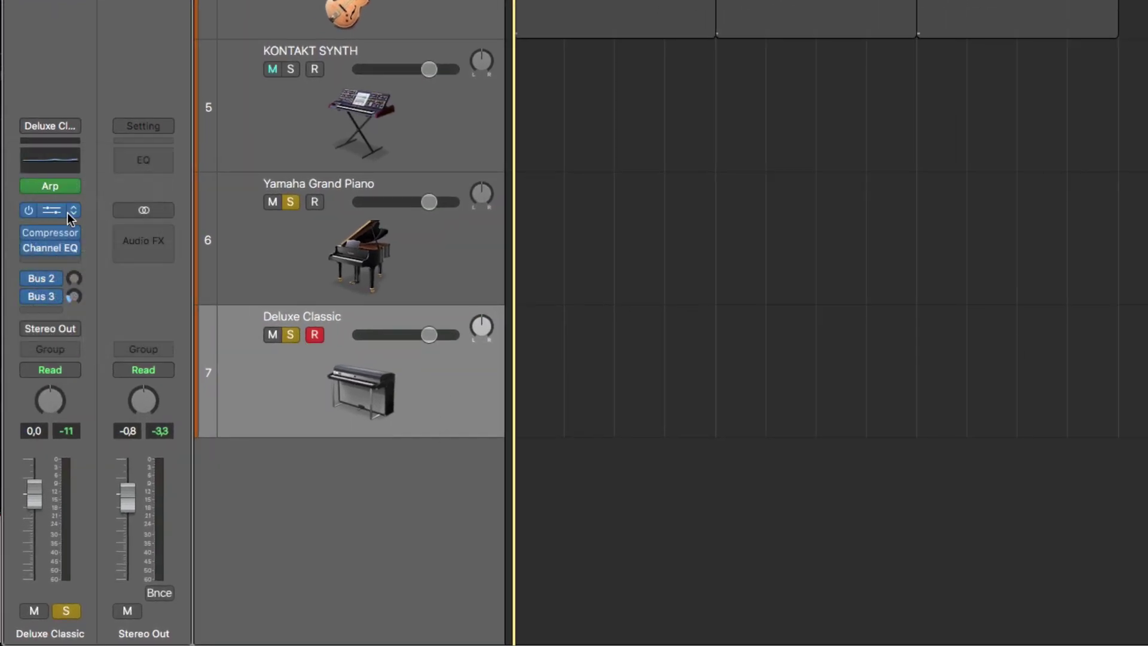
pyautogui.click(29, 187)
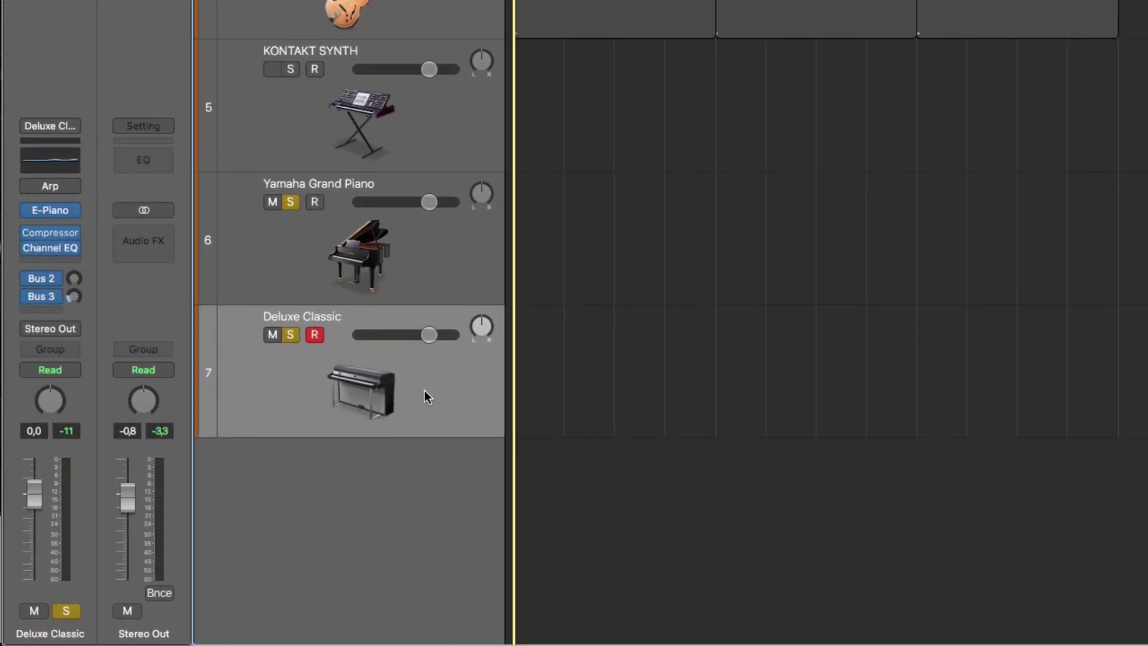
pyautogui.click(31, 183)
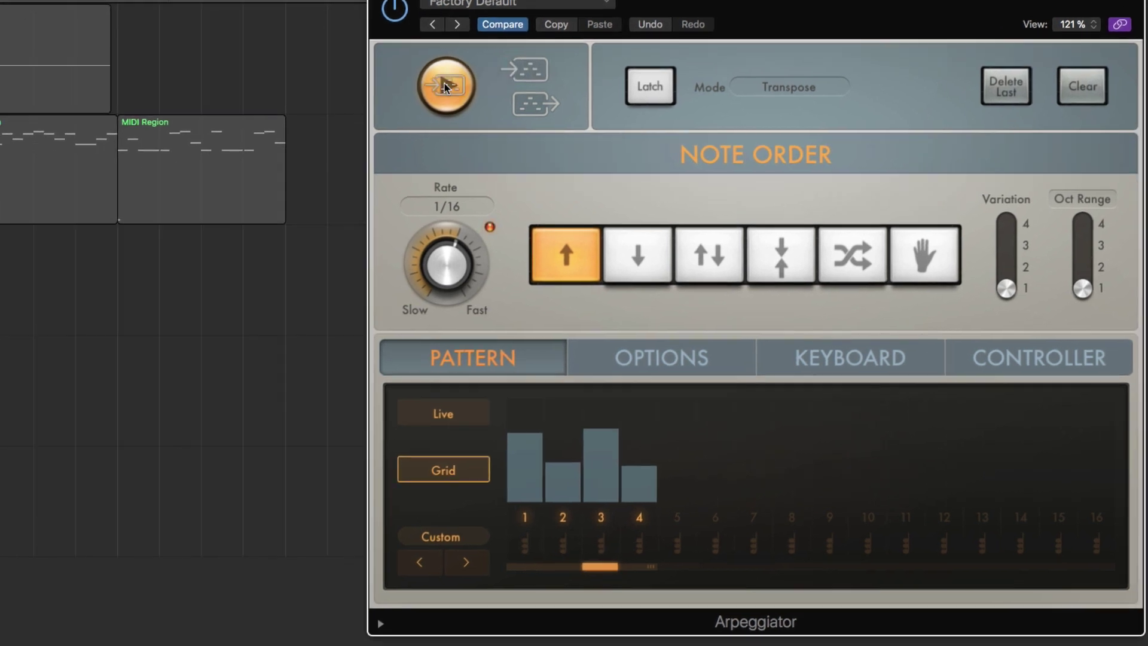
# Place the Arpeggiator's incoming chord as a MIDI region at bar 1 of the Yamaha Grand Piano track and play it from the start.
pyautogui.moveTo(443, 84); pyautogui.dragTo(450, 282)
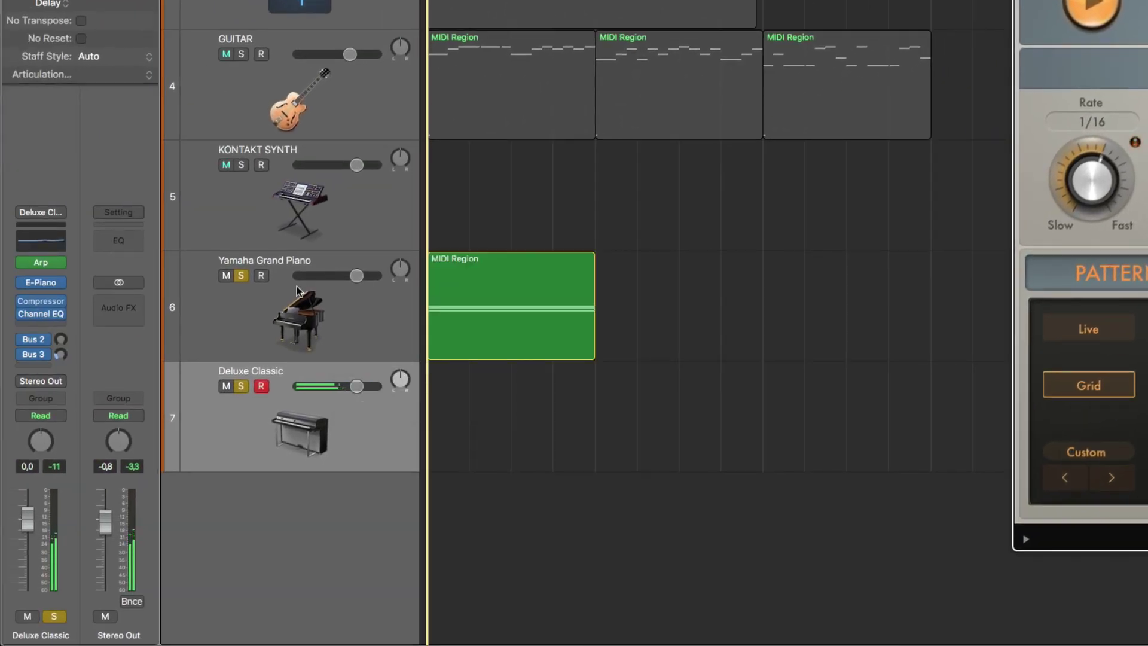
pyautogui.press('space')
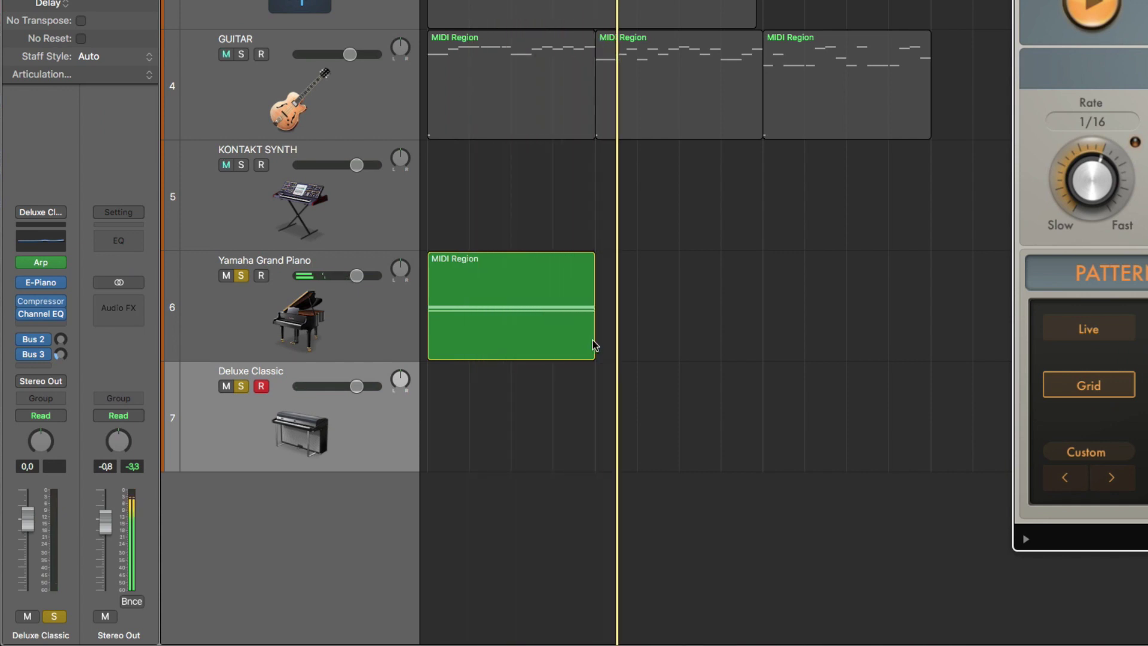
pyautogui.press('space')
pyautogui.press('Return')
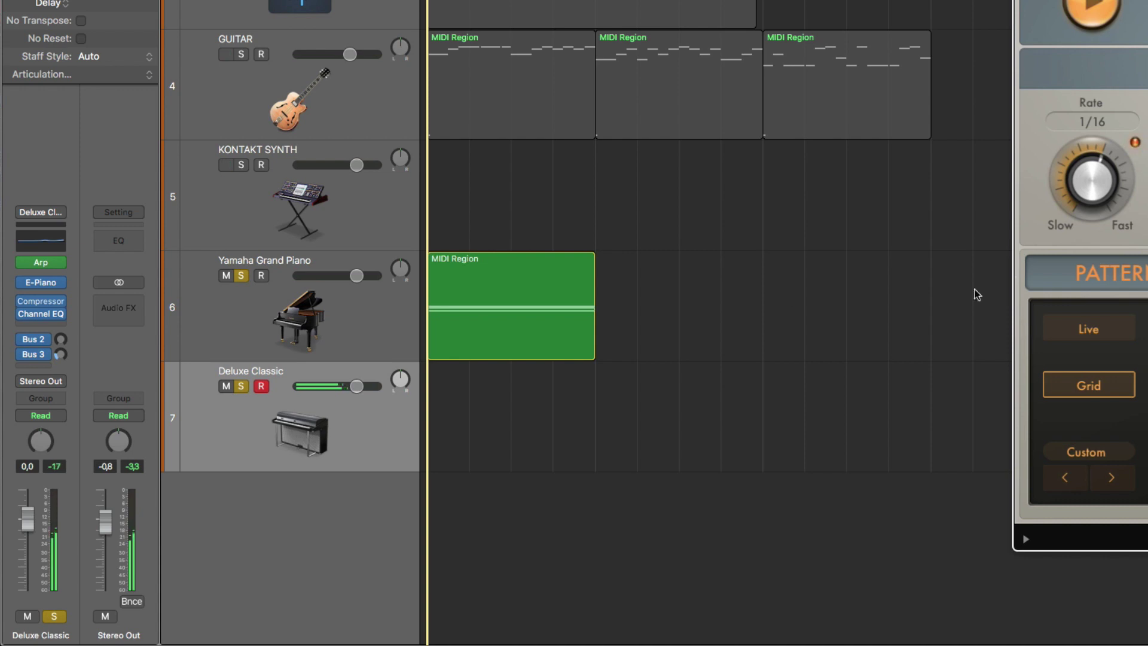
# Switch the Deluxe Classic Arpeggiator back on and place its arpeggiated output as a MIDI region at bar 2 of the Yamaha Grand Piano track.
pyautogui.moveTo(25, 268)
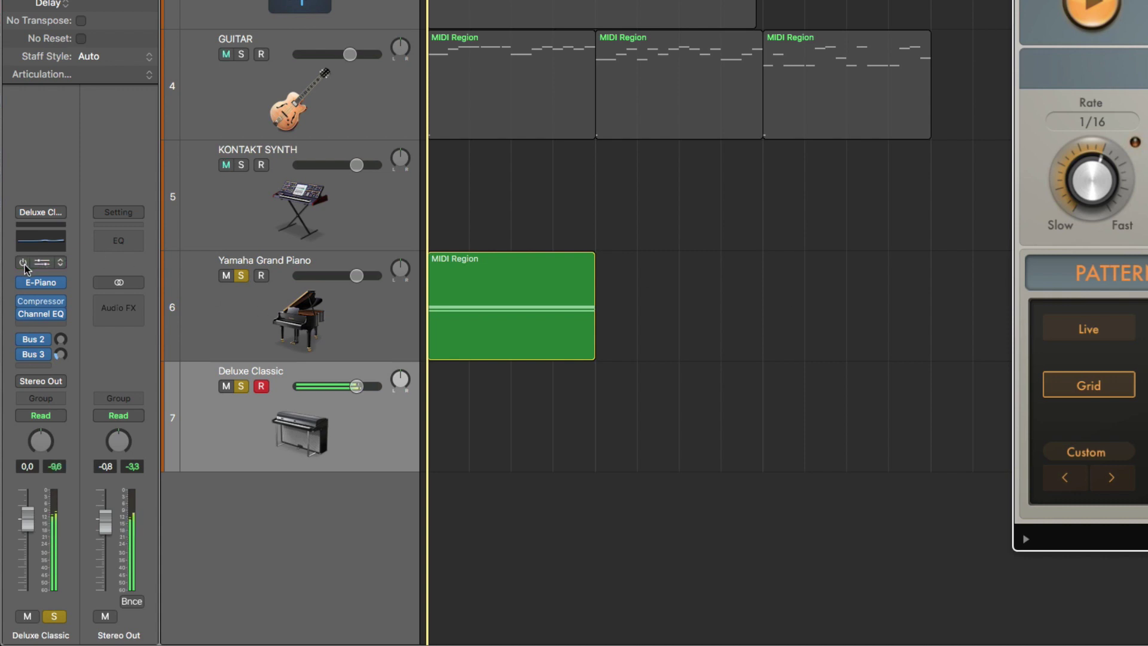
pyautogui.click(23, 262)
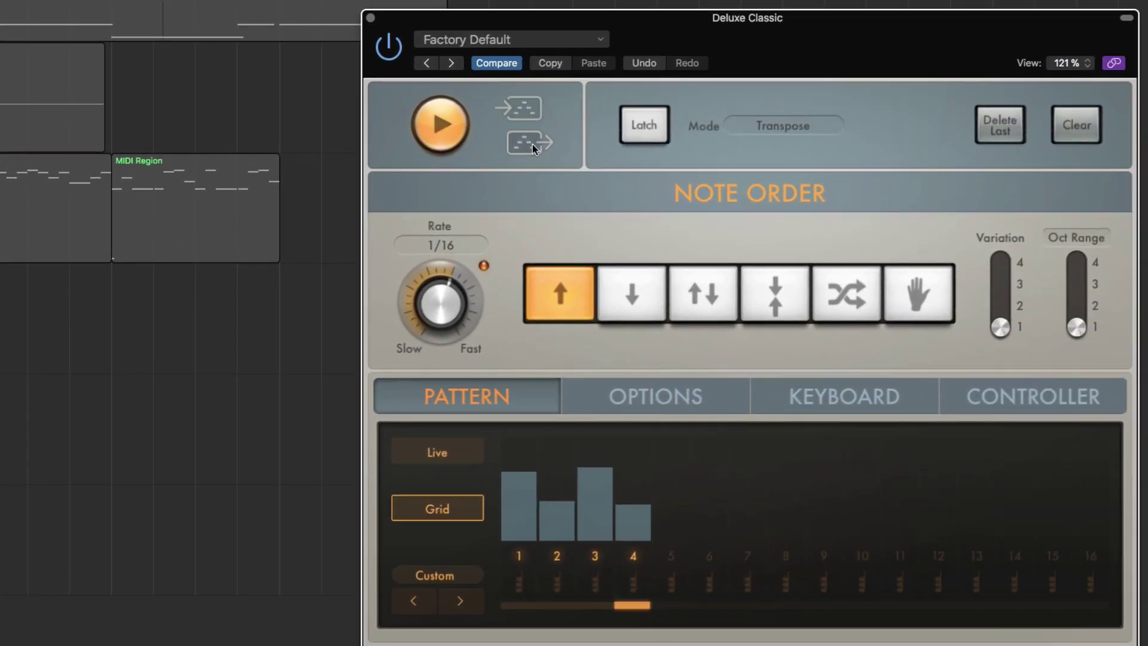
pyautogui.moveTo(532, 144); pyautogui.dragTo(0, 423)
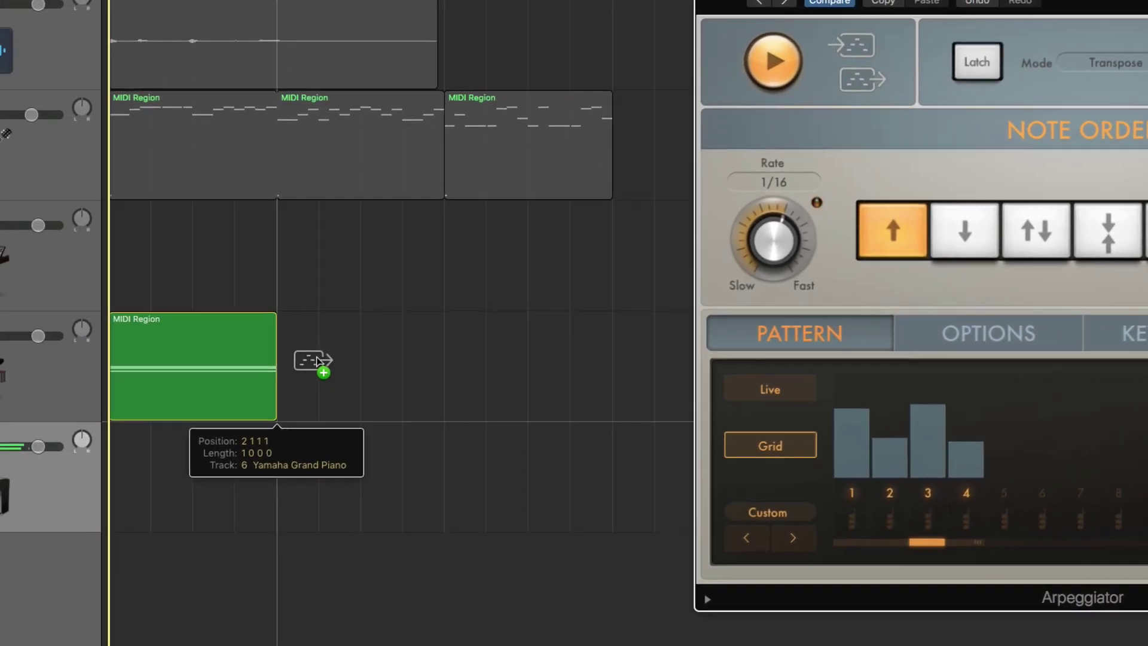
pyautogui.moveTo(317, 360)
pyautogui.mouseDown()
pyautogui.moveTo(295, 369)
pyautogui.moveTo(318, 361)
pyautogui.mouseUp()
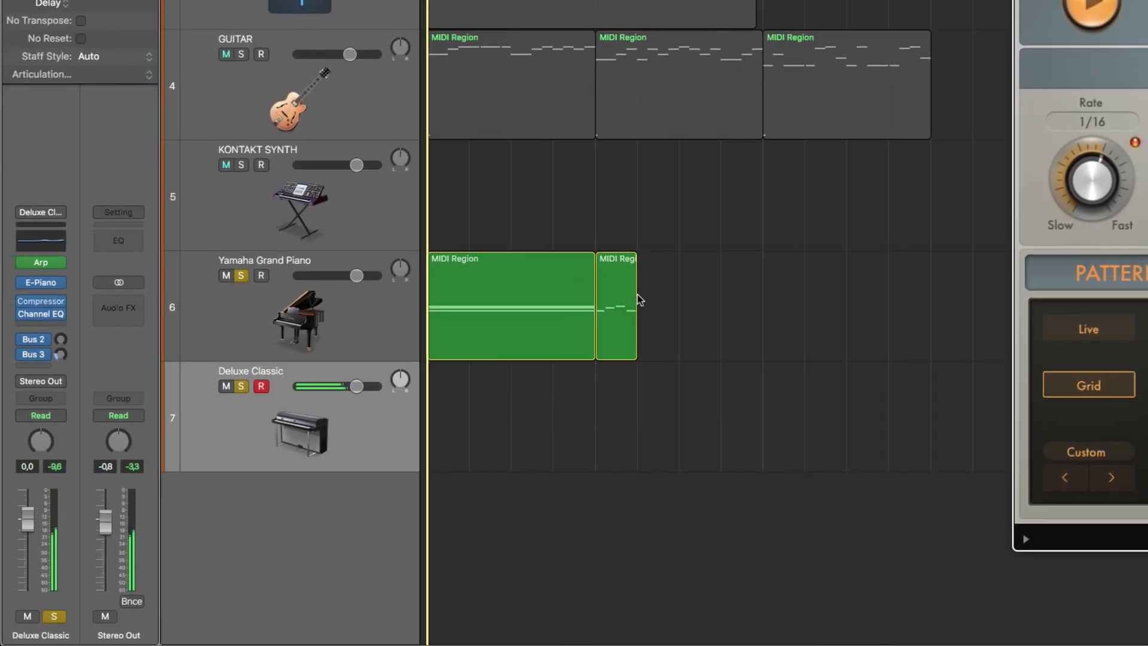
# Play the arpeggiated region from bar 2, loop it up to bar 3 and play the looped part.
pyautogui.click(624, 337)
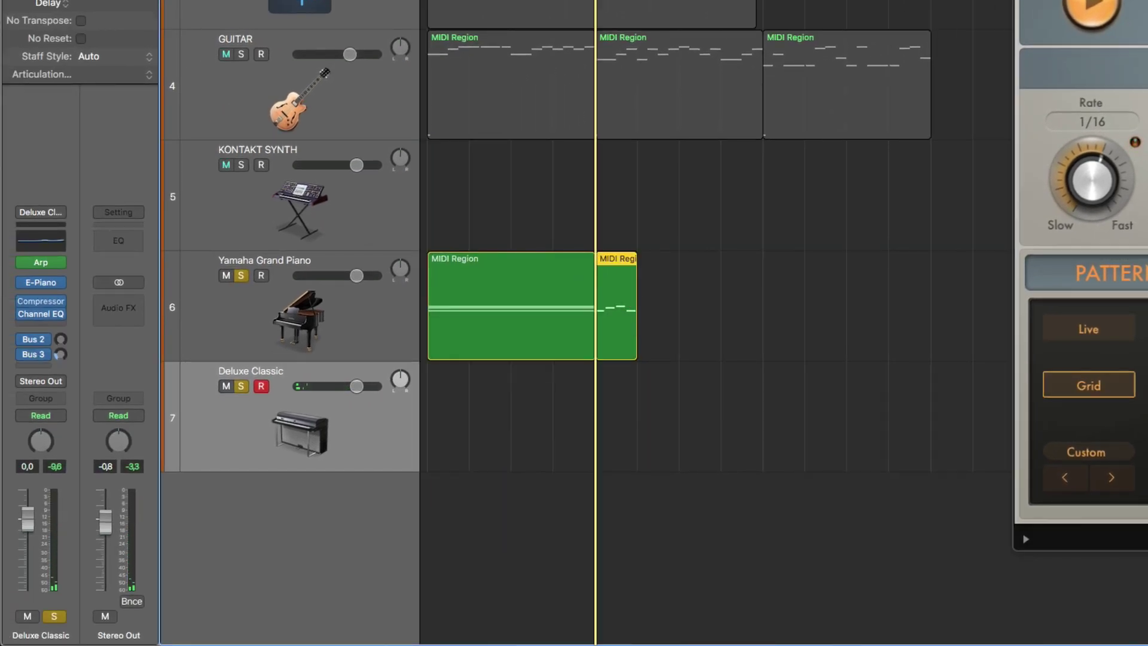
pyautogui.press('space')
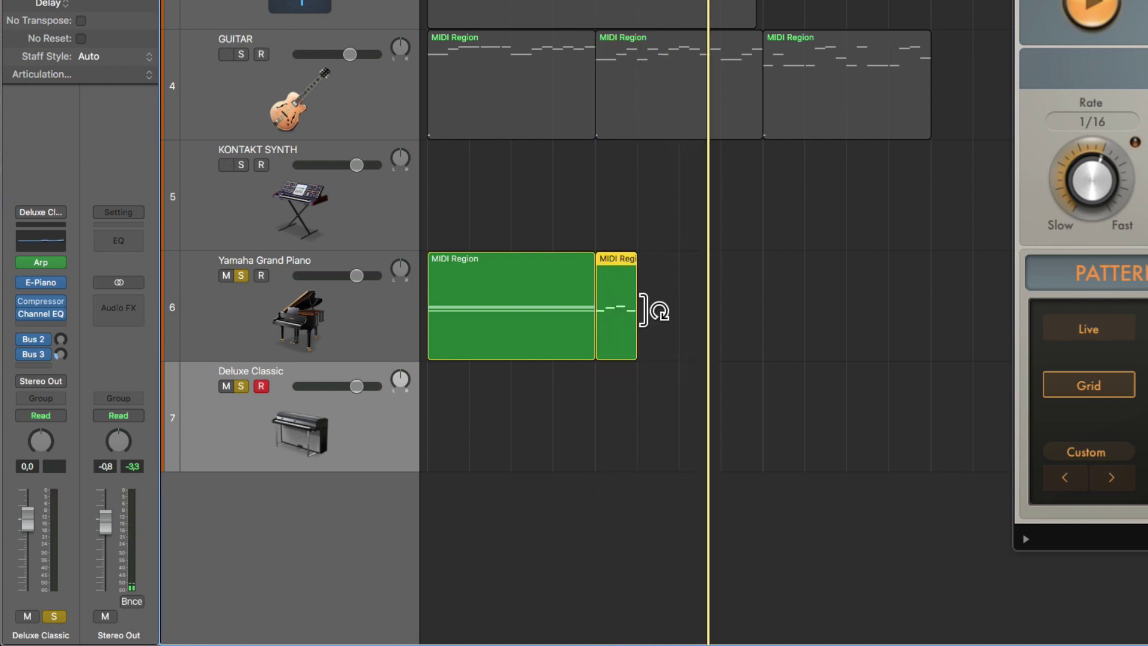
pyautogui.moveTo(636, 305); pyautogui.dragTo(763, 310)
pyautogui.press('space')
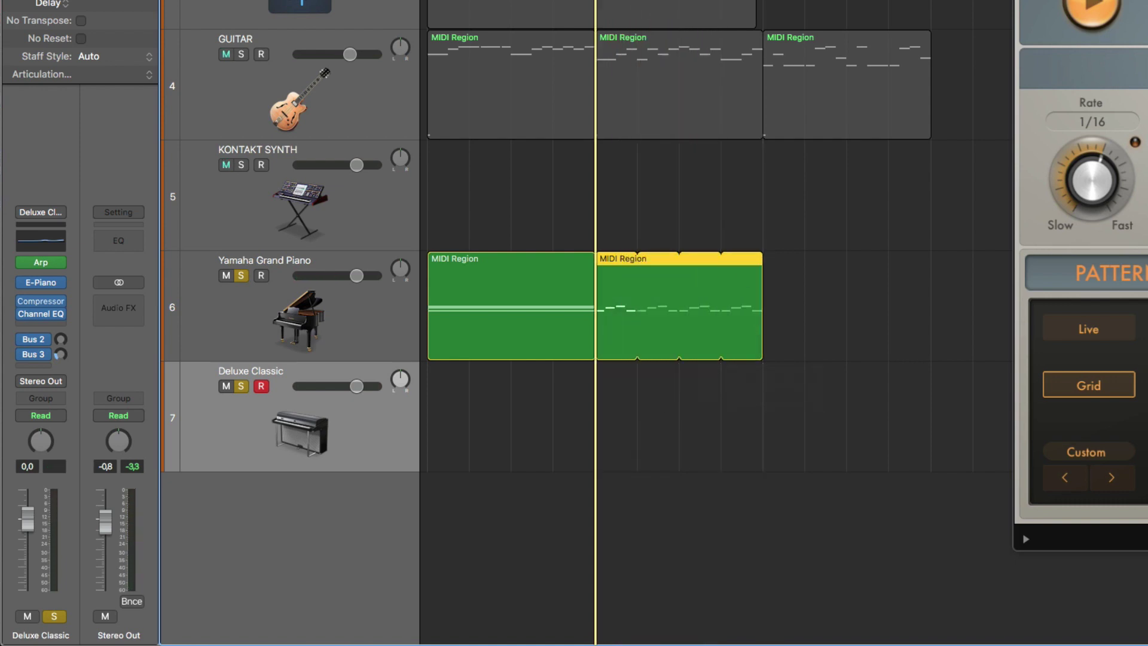